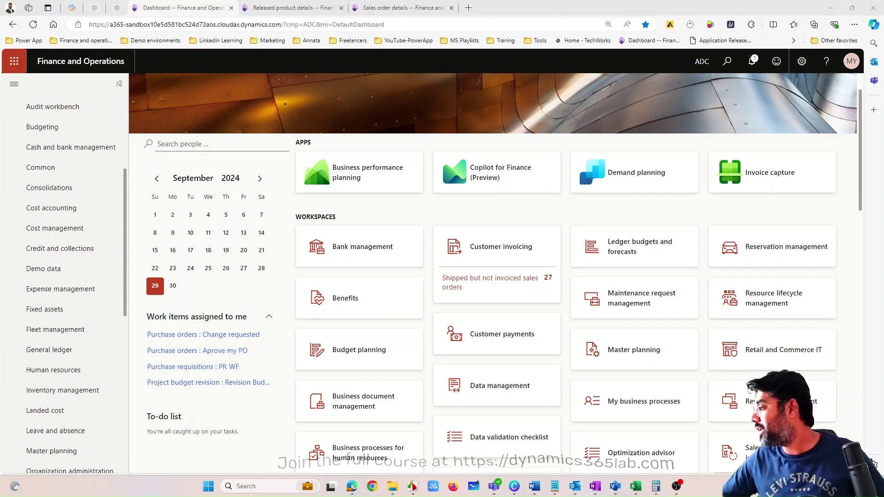
Switch to the Canva presentation, nudge the Purchase Order 1 line up slightly and place the light boxes picture directly beside it.
{"action": "left_click", "coordinate": [514, 487]}
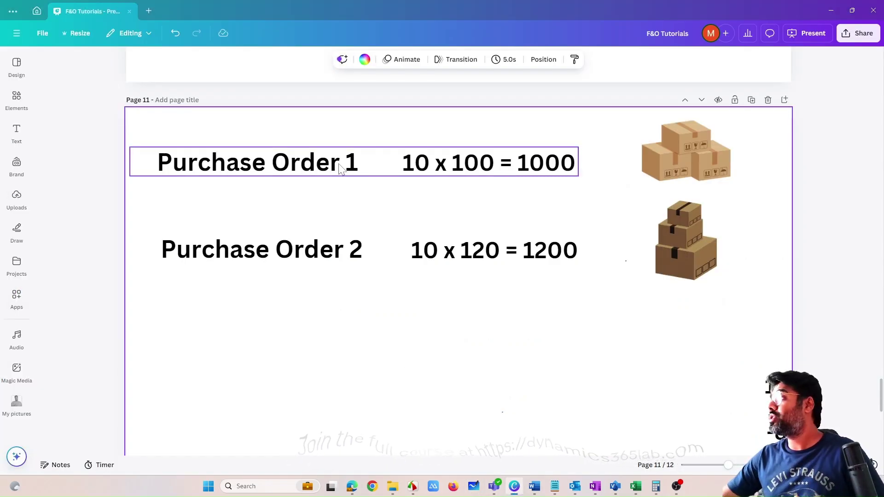
{"action": "left_click_drag", "start_coordinate": [341, 168], "coordinate": [339, 159]}
{"action": "left_click", "coordinate": [489, 275]}
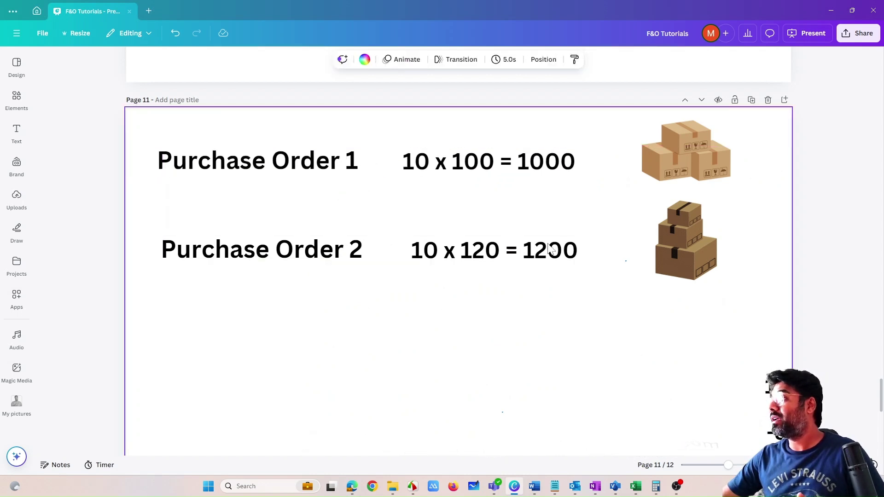
{"action": "left_click_drag", "start_coordinate": [687, 162], "coordinate": [643, 164]}
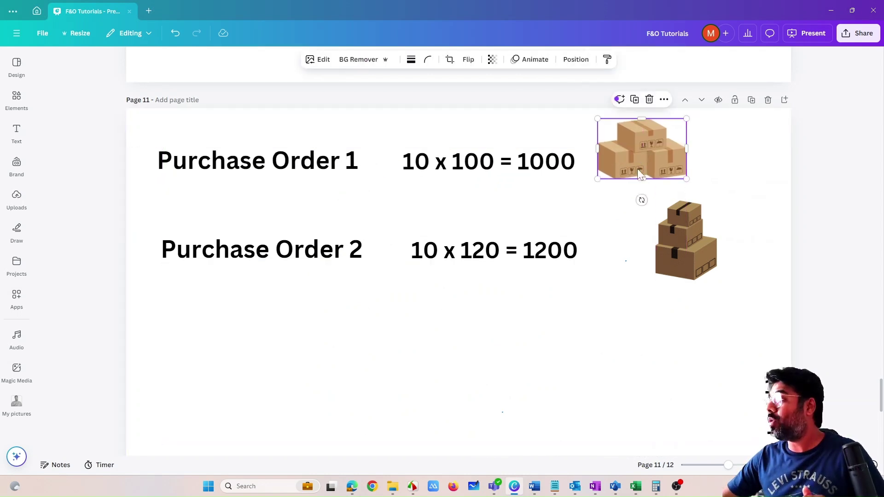
{"action": "left_click", "coordinate": [578, 357]}
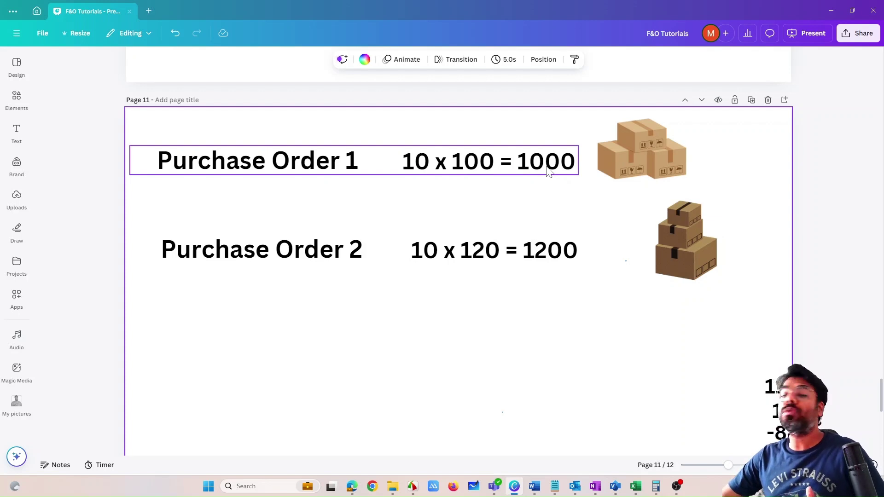
{"action": "mouse_move", "coordinate": [633, 156]}
{"action": "left_mouse_down"}
{"action": "mouse_move", "coordinate": [603, 158]}
{"action": "mouse_move", "coordinate": [631, 158]}
{"action": "left_mouse_up"}
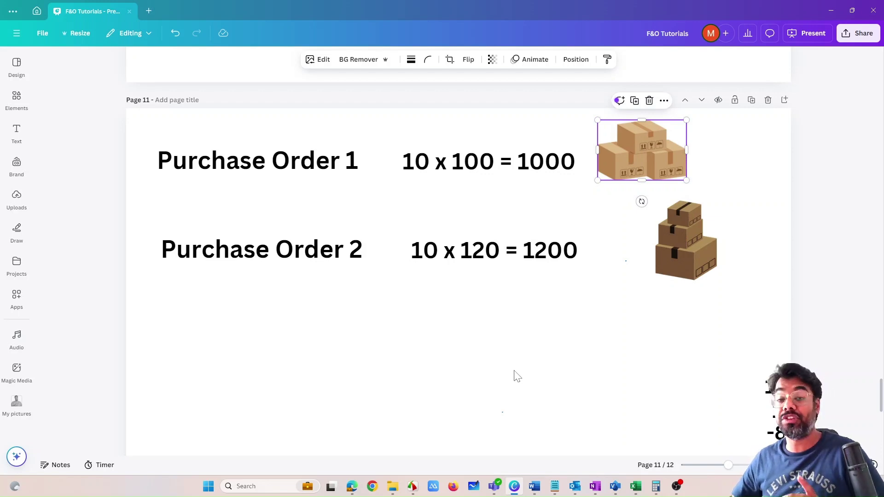
{"action": "left_click", "coordinate": [407, 164]}
{"action": "left_click", "coordinate": [413, 326]}
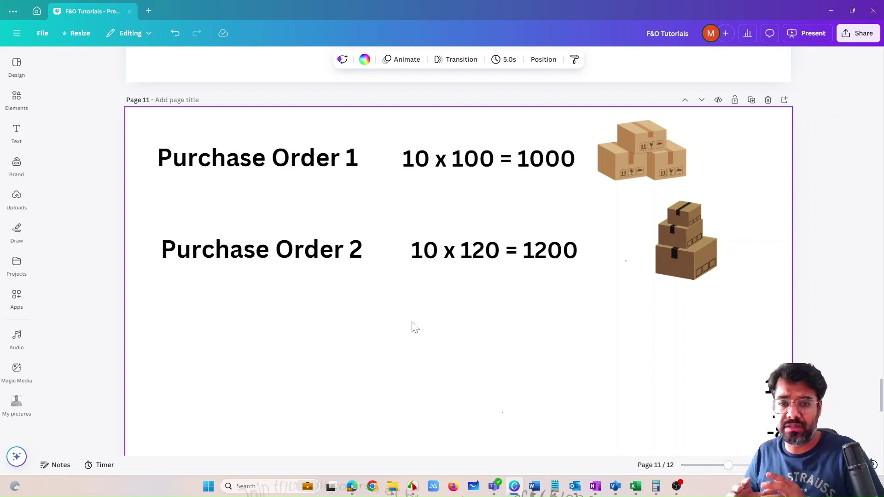
Bring the Purchase Order 1 and Purchase Order 2 lines closer together and stack the dark boxes against the light boxes.
{"action": "left_click_drag", "start_coordinate": [326, 257], "coordinate": [328, 244]}
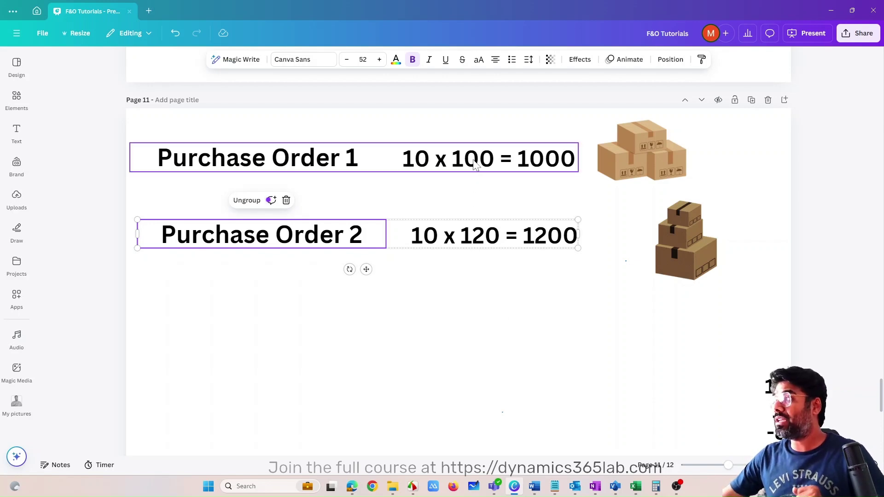
{"action": "left_click_drag", "start_coordinate": [476, 175], "coordinate": [480, 182]}
{"action": "left_click_drag", "start_coordinate": [479, 220], "coordinate": [476, 219]}
{"action": "left_click", "coordinate": [501, 306]}
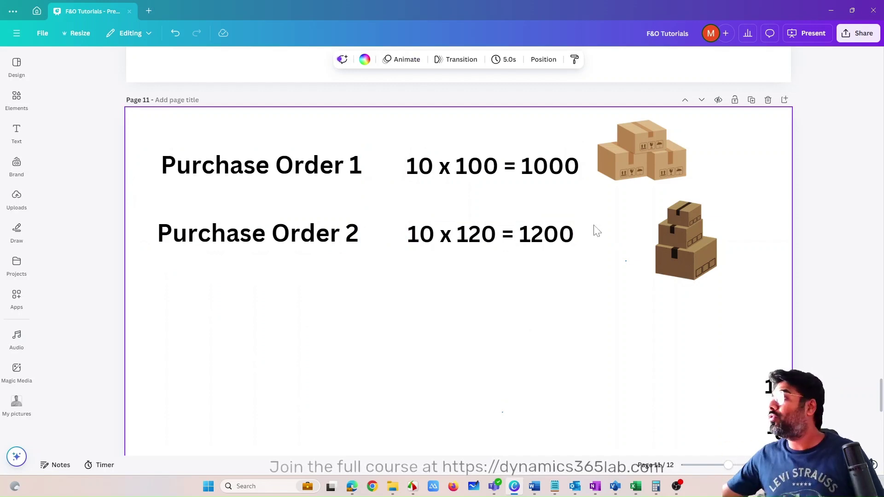
{"action": "left_click", "coordinate": [681, 254]}
{"action": "left_click_drag", "start_coordinate": [681, 254], "coordinate": [675, 226]}
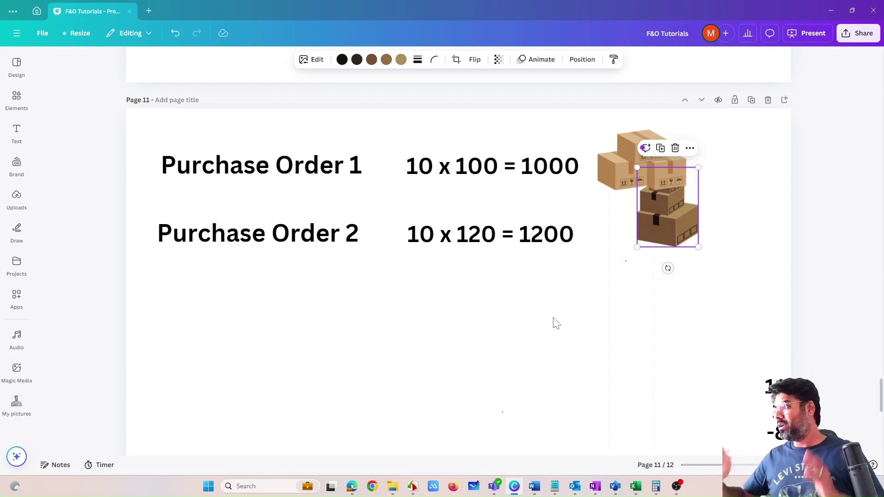
{"action": "left_click", "coordinate": [351, 486]}
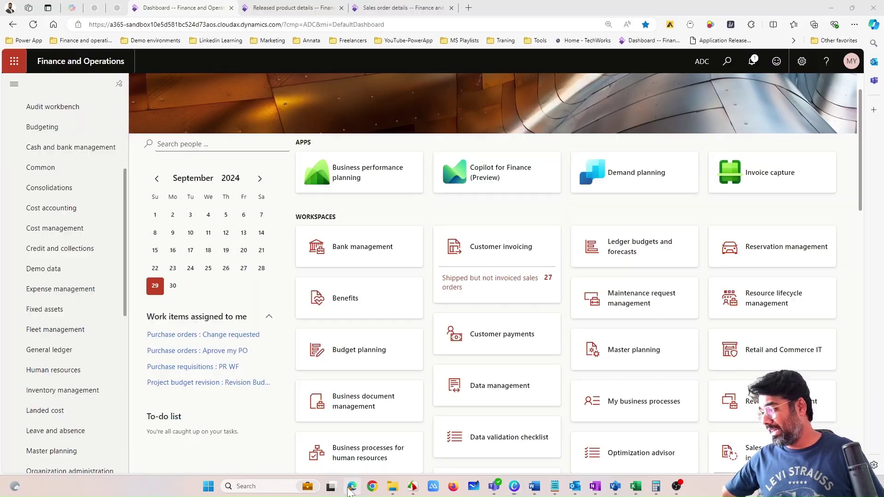
{"action": "left_click", "coordinate": [287, 8]}
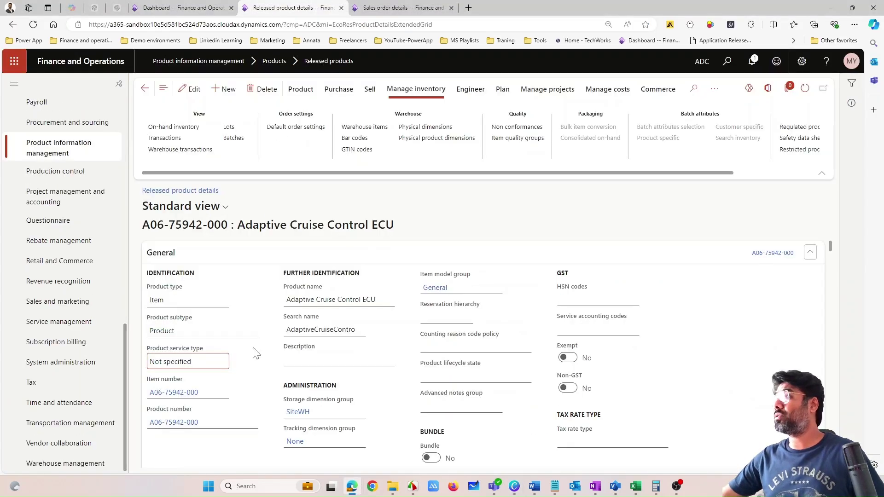
{"action": "left_click", "coordinate": [286, 278]}
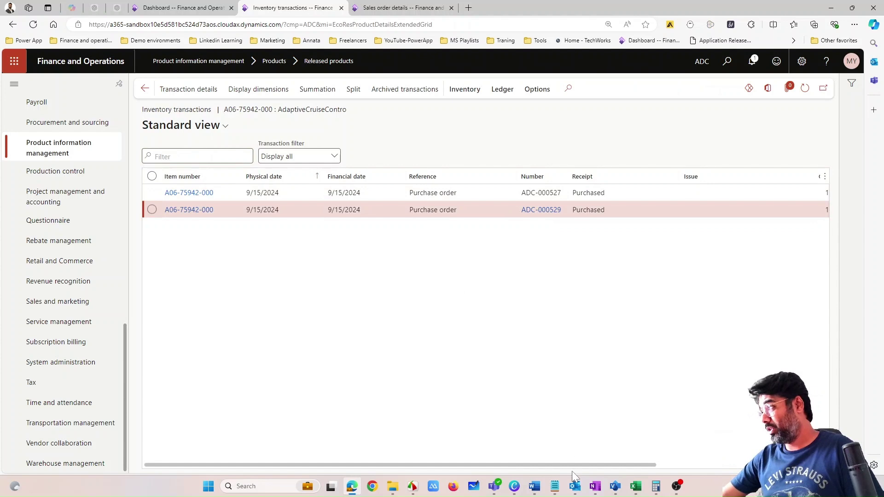
{"action": "left_click_drag", "start_coordinate": [571, 466], "coordinate": [726, 466]}
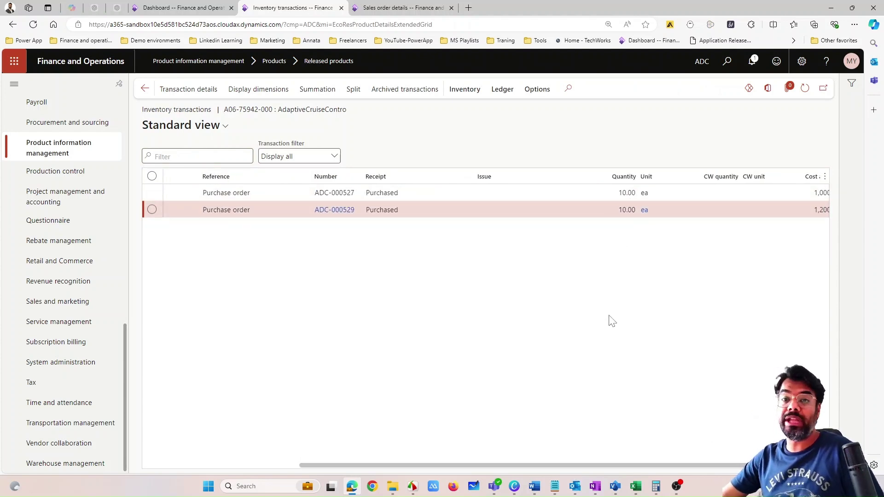
{"action": "left_click_drag", "start_coordinate": [618, 465], "coordinate": [720, 467]}
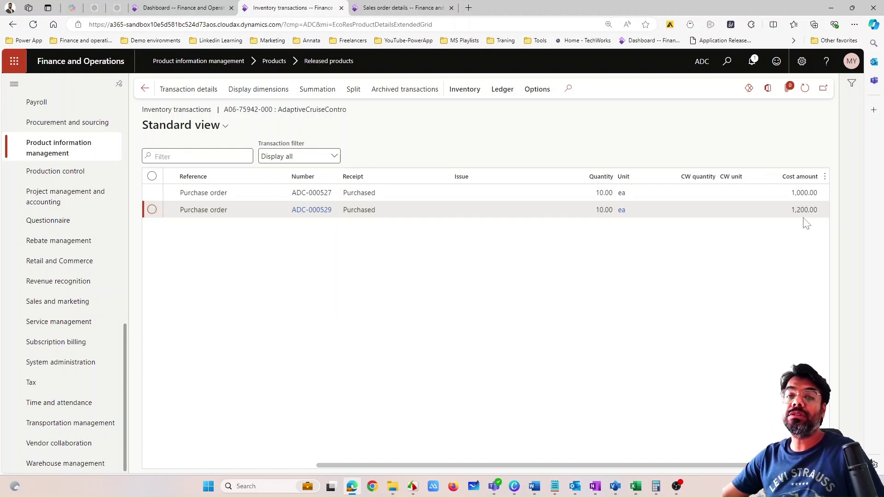
{"action": "left_click", "coordinate": [144, 88]}
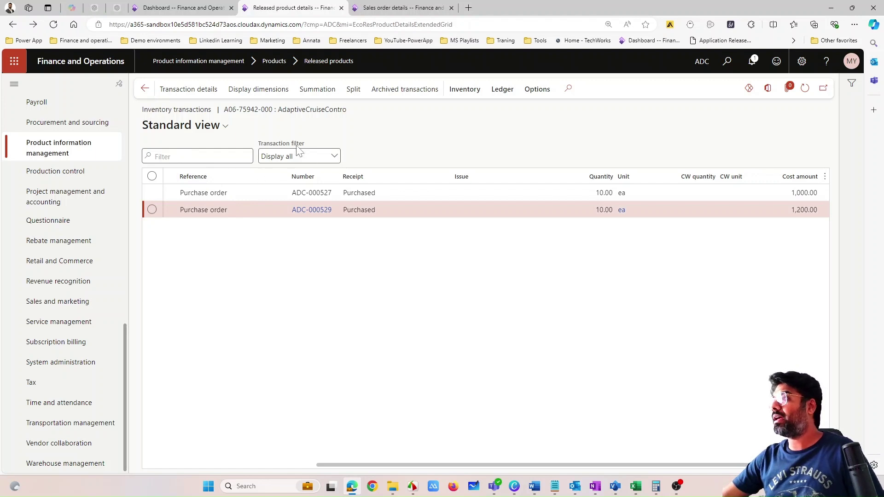
{"action": "left_click", "coordinate": [145, 89]}
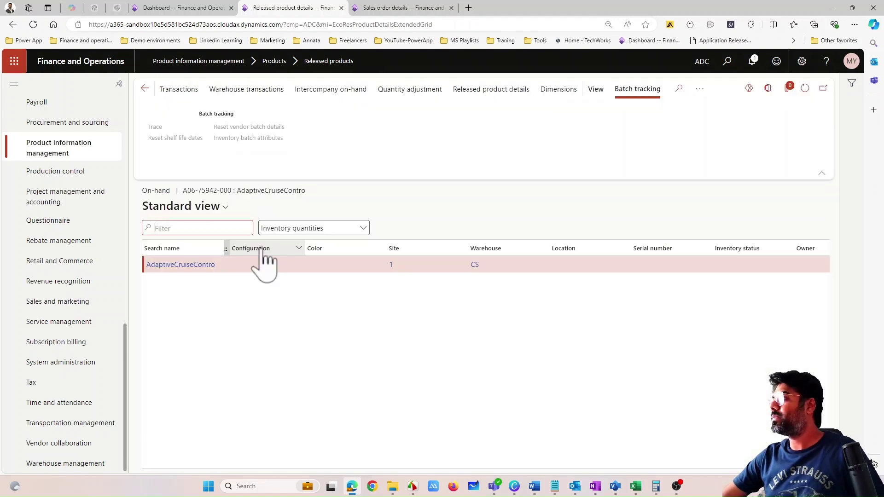
{"action": "left_click_drag", "start_coordinate": [418, 465], "coordinate": [668, 465]}
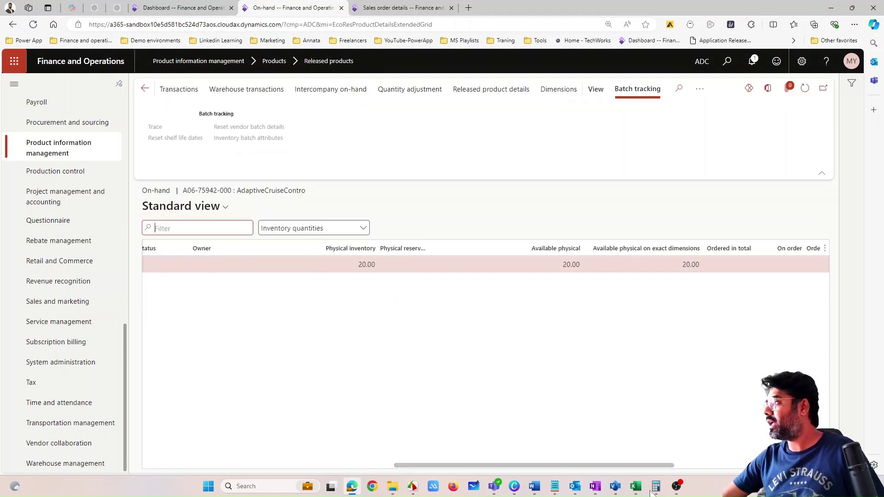
{"action": "left_click_drag", "start_coordinate": [544, 464], "coordinate": [349, 464]}
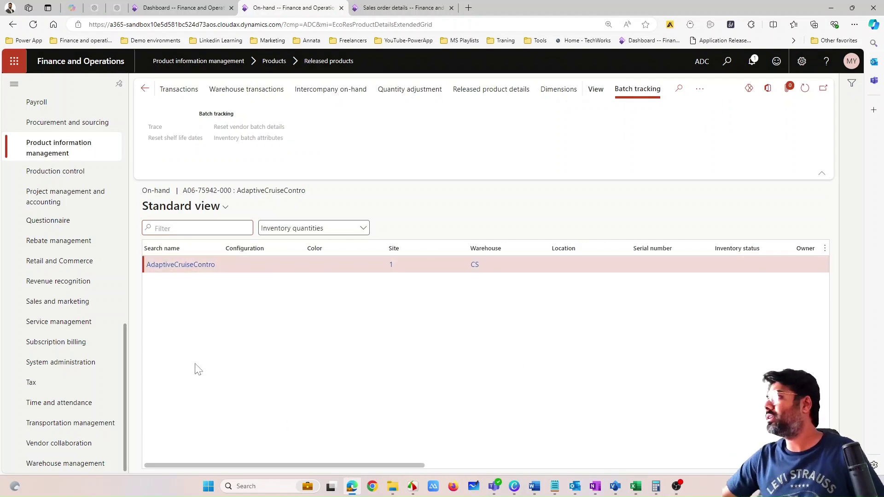
{"action": "left_click", "coordinate": [181, 264]}
Examine the financial cost amount and the cost price under the inventory value of the on-hand record.
{"action": "scroll", "coordinate": [483, 345], "scroll_direction": "down", "scroll_amount": 3}
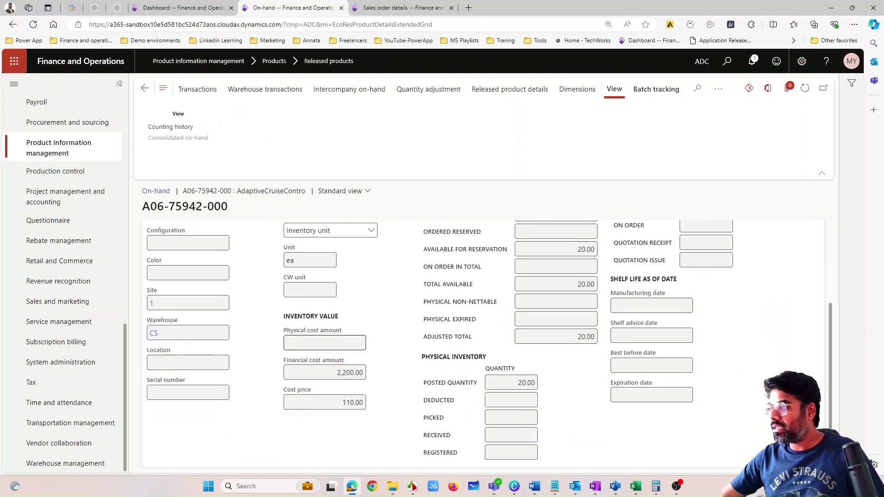
{"action": "mouse_move", "coordinate": [325, 342]}
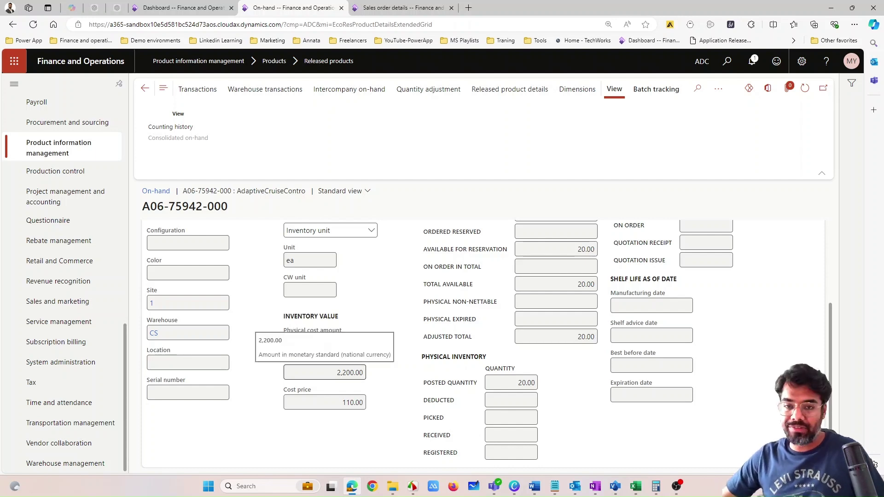
{"action": "left_click_drag", "start_coordinate": [324, 373], "coordinate": [382, 376]}
{"action": "left_click", "coordinate": [381, 412]}
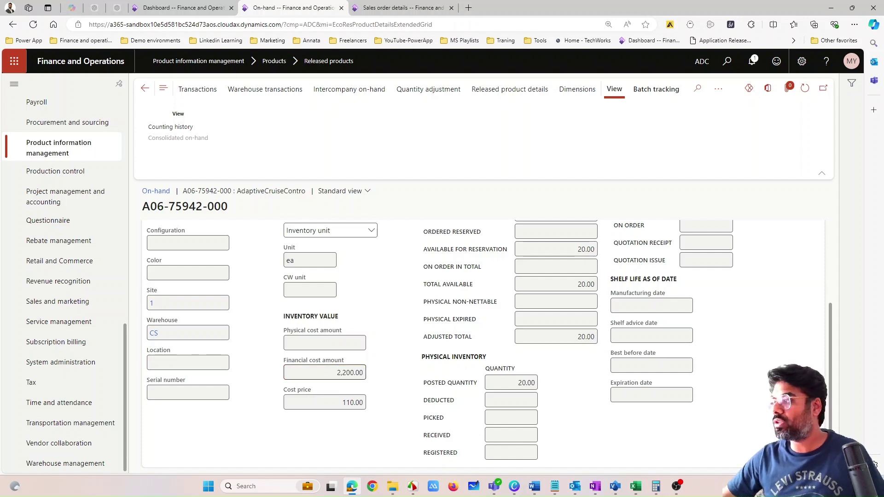
{"action": "mouse_move", "coordinate": [325, 372]}
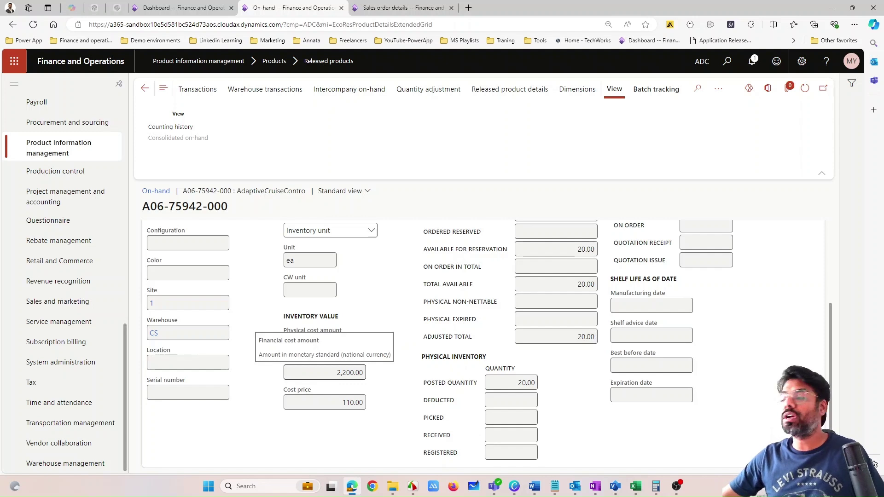
{"action": "left_click", "coordinate": [350, 373]}
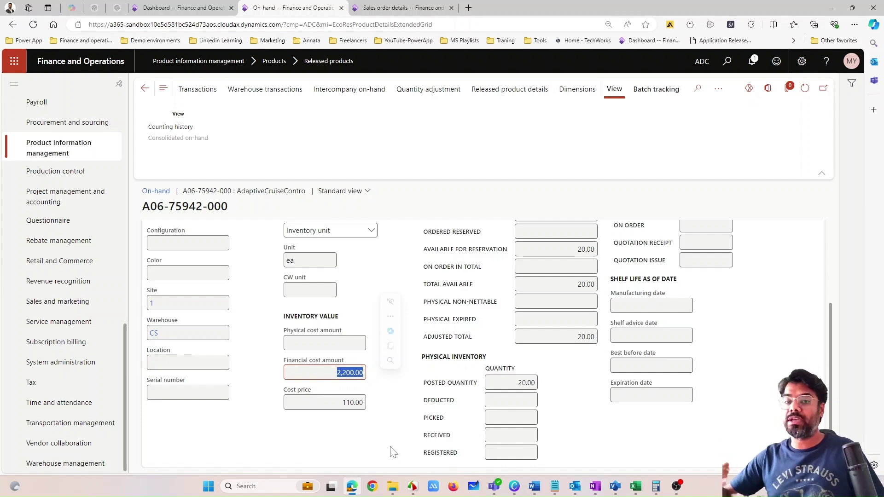
{"action": "left_click", "coordinate": [334, 403]}
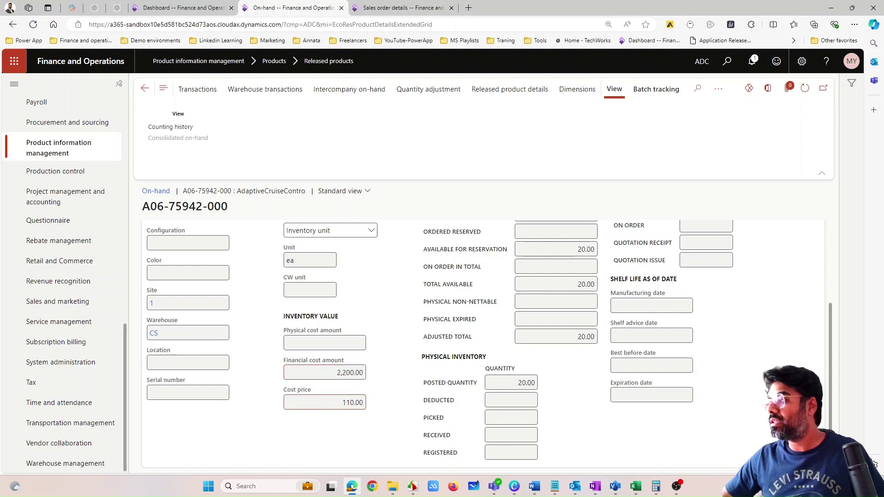
{"action": "left_click_drag", "start_coordinate": [342, 403], "coordinate": [386, 417]}
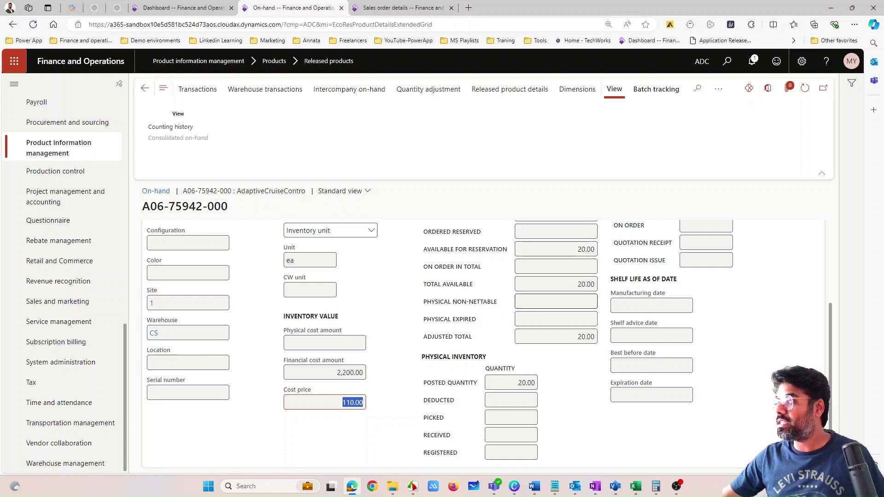
{"action": "left_click", "coordinate": [340, 433]}
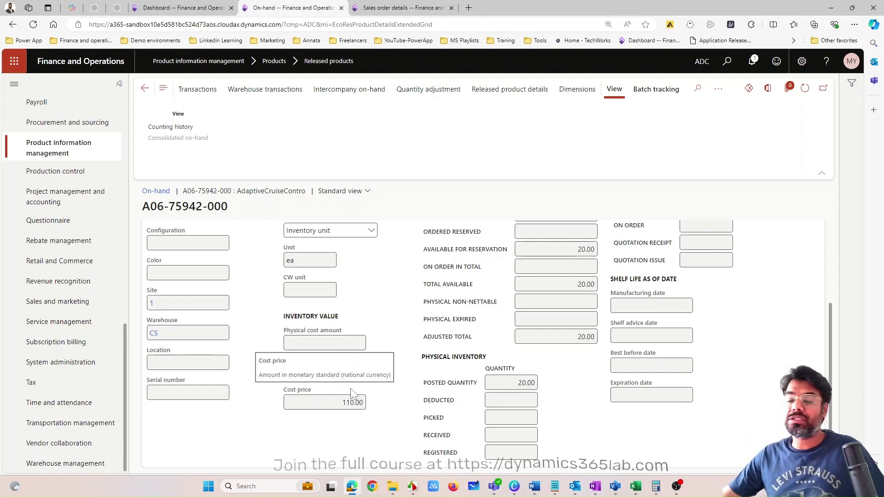
Switch to the Canva presentation and place the Sales Order line (-8 x 200 = 1600) below the Purchase Order 2 line.
{"action": "left_click", "coordinate": [514, 486]}
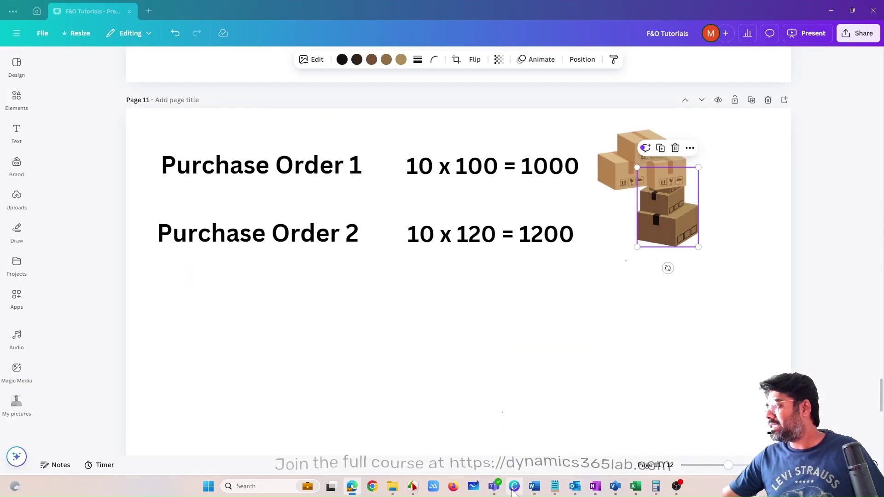
{"action": "left_click", "coordinate": [416, 419]}
{"action": "scroll", "coordinate": [376, 433], "scroll_direction": "down", "scroll_amount": 1}
{"action": "left_click_drag", "start_coordinate": [375, 433], "coordinate": [276, 249]}
{"action": "left_click", "coordinate": [282, 325]}
{"action": "scroll", "coordinate": [284, 379], "scroll_direction": "up", "scroll_amount": 1}
{"action": "scroll", "coordinate": [284, 378], "scroll_direction": "up", "scroll_amount": 1}
{"action": "left_click_drag", "start_coordinate": [274, 355], "coordinate": [277, 369]}
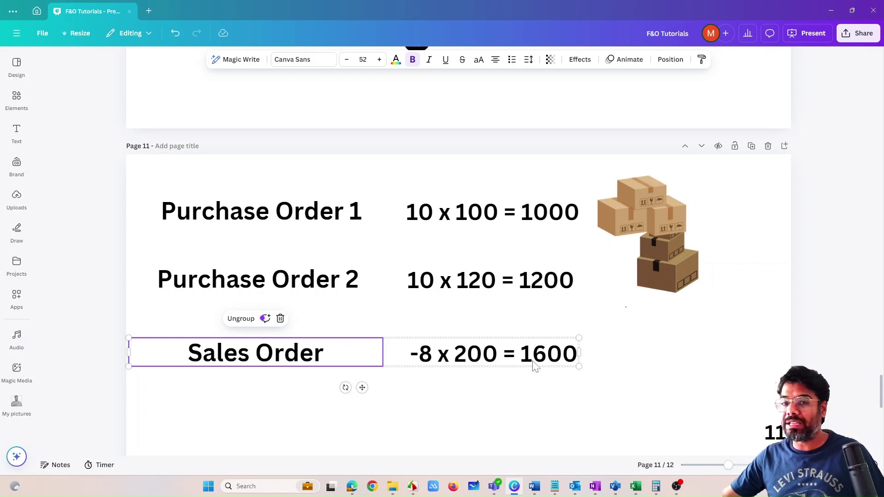
{"action": "left_click", "coordinate": [478, 404]}
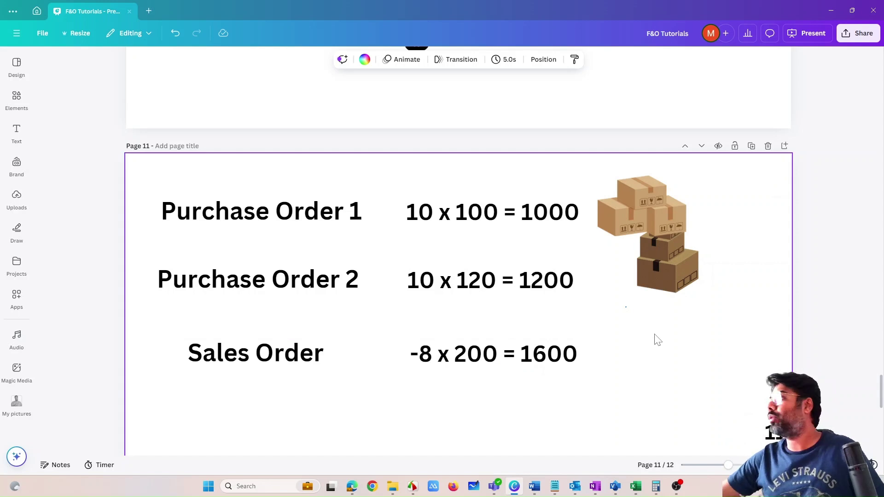
Return to Finance and Operations in the browser and start a new session on the expired sales orders page.
{"action": "left_click", "coordinate": [839, 14]}
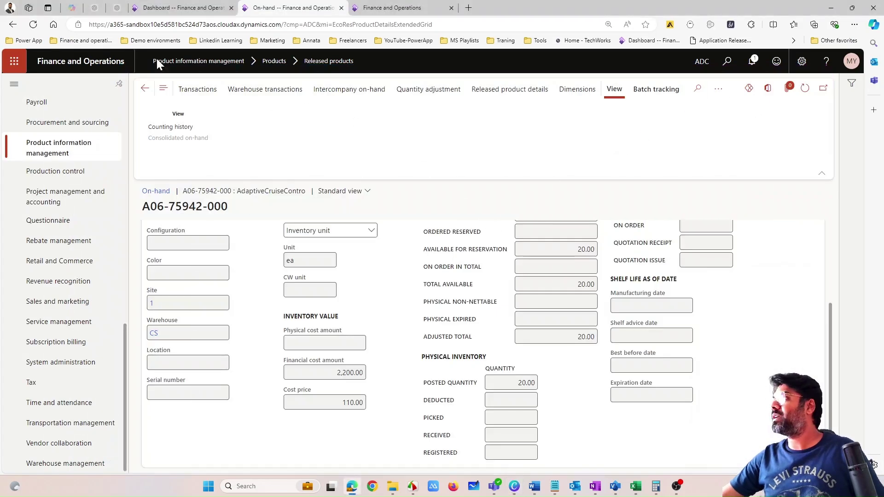
{"action": "left_click", "coordinate": [183, 8]}
{"action": "left_click", "coordinate": [401, 7]}
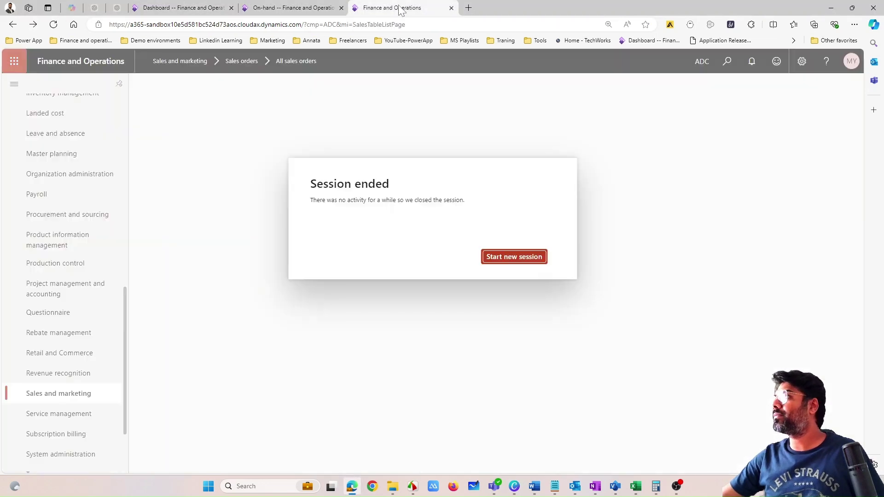
{"action": "left_click", "coordinate": [499, 258]}
Open the list of all sales orders in Sales and marketing from the dashboard and start a new sales order.
{"action": "scroll", "coordinate": [62, 382], "scroll_direction": "down", "scroll_amount": 3}
{"action": "scroll", "coordinate": [62, 382], "scroll_direction": "down", "scroll_amount": 2}
{"action": "left_click", "coordinate": [57, 370]}
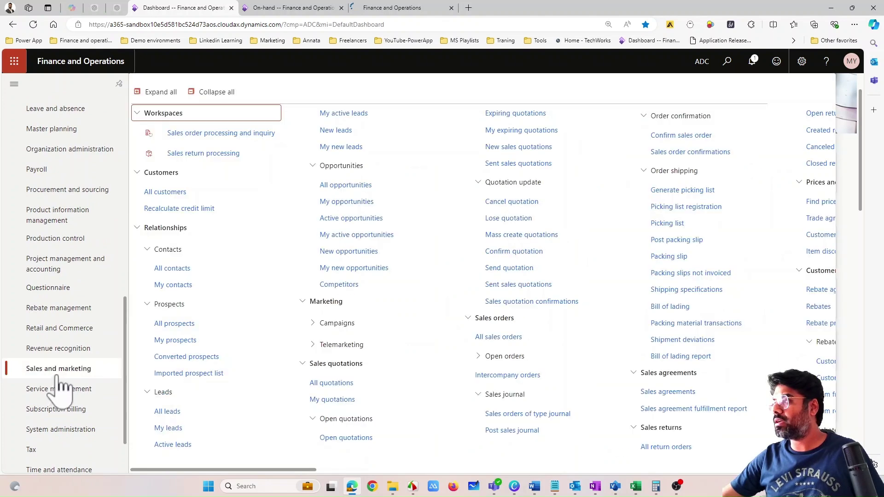
{"action": "left_click", "coordinate": [507, 337]}
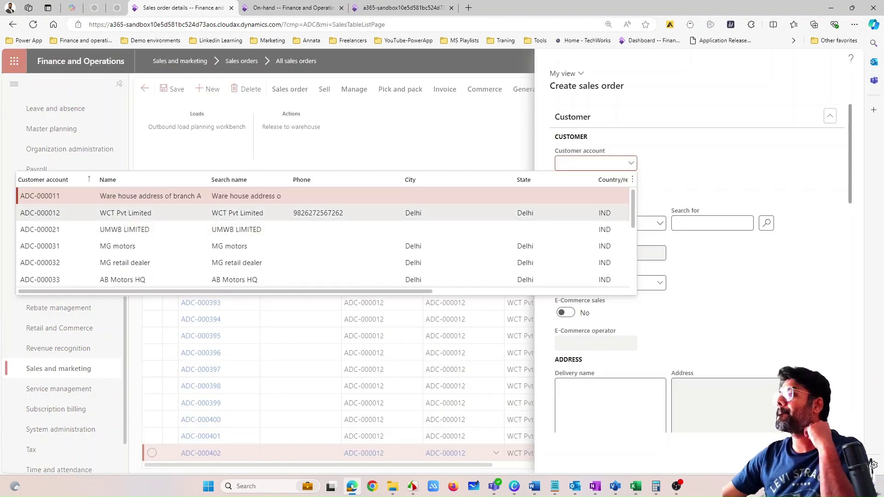
Select WCT Pvt Limited as the customer account for the new sales order.
{"action": "key", "text": "Down"}
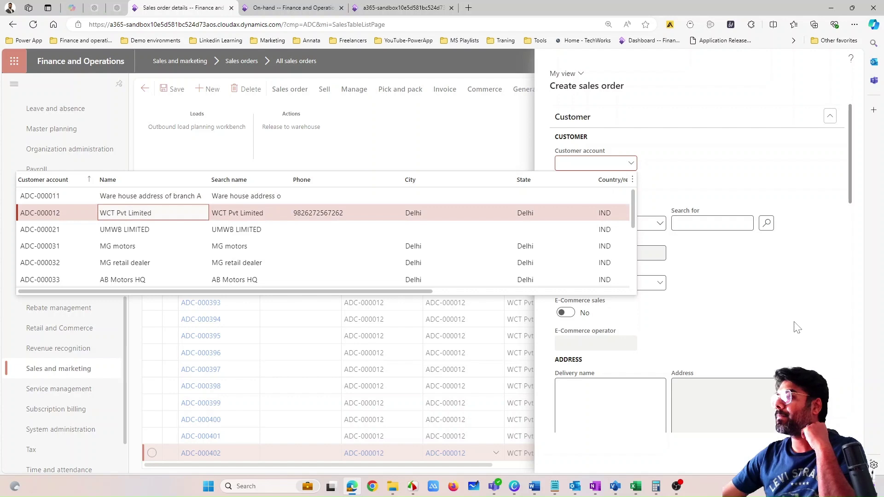
{"action": "key", "text": "Return"}
{"action": "scroll", "coordinate": [767, 320], "scroll_direction": "down", "scroll_amount": 8}
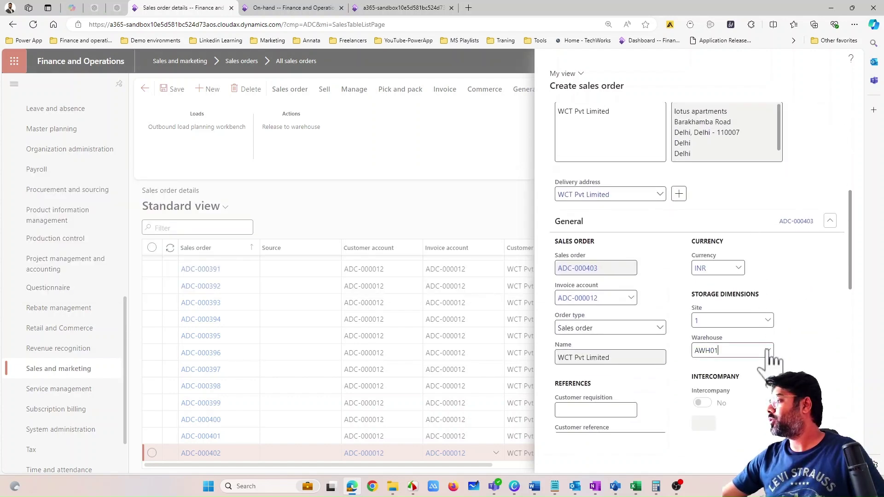
Set the warehouse to CS for site 1 and create the sales order.
{"action": "left_click", "coordinate": [767, 351]}
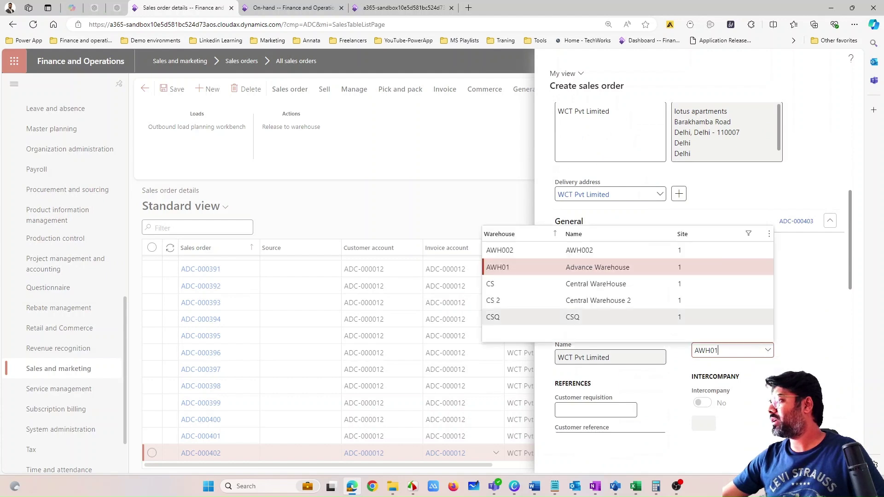
{"action": "key", "text": "Down"}
{"action": "key", "text": "Return"}
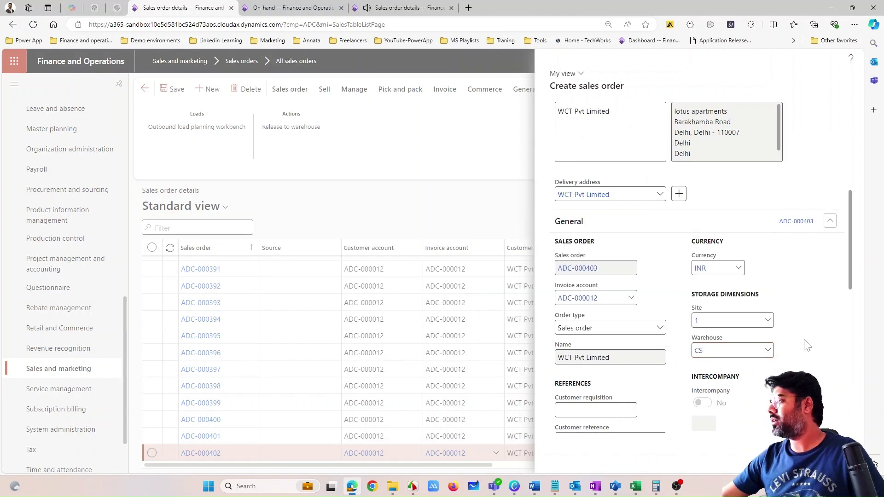
{"action": "scroll", "coordinate": [802, 345], "scroll_direction": "down", "scroll_amount": 2}
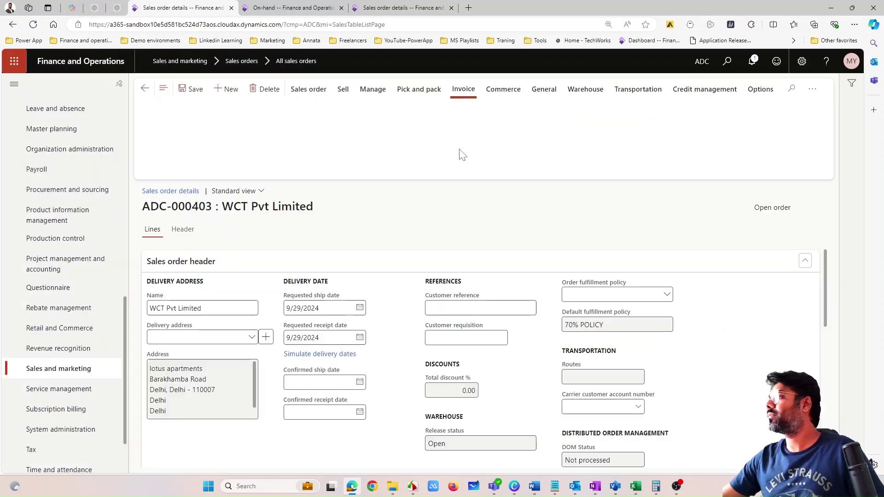
{"action": "left_click", "coordinate": [295, 9]}
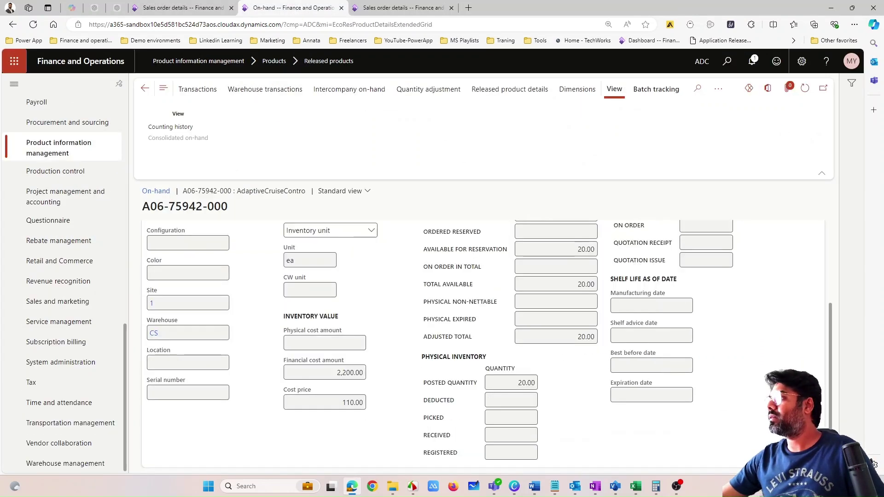
{"action": "left_click_drag", "start_coordinate": [184, 190], "coordinate": [231, 191]}
{"action": "key", "text": "ctrl+c"}
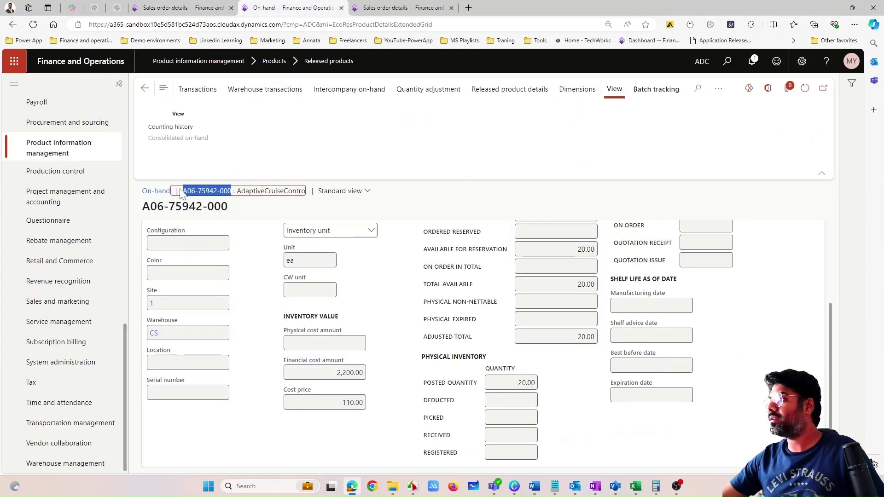
{"action": "left_click", "coordinate": [183, 9]}
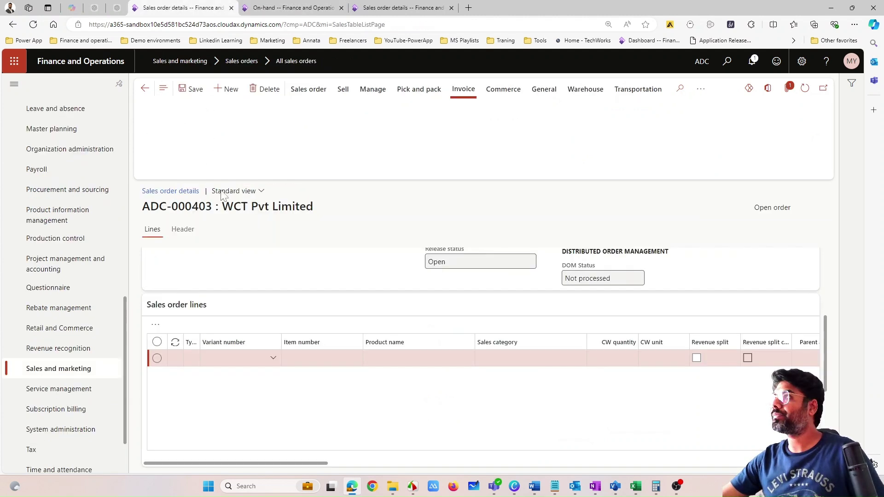
{"action": "key", "text": "ctrl+v"}
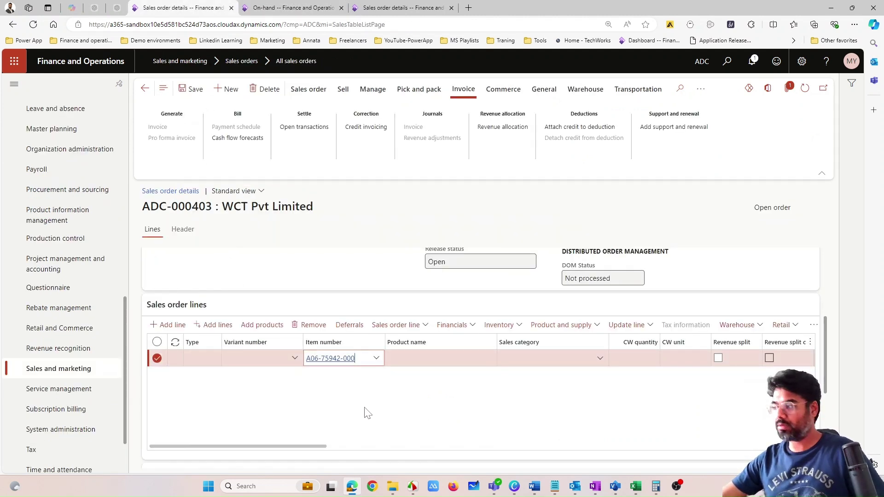
Set the sales order line's quantity to 8 and its unit price to 200.
{"action": "left_click_drag", "start_coordinate": [321, 446], "coordinate": [467, 462]}
{"action": "left_click", "coordinate": [364, 358]}
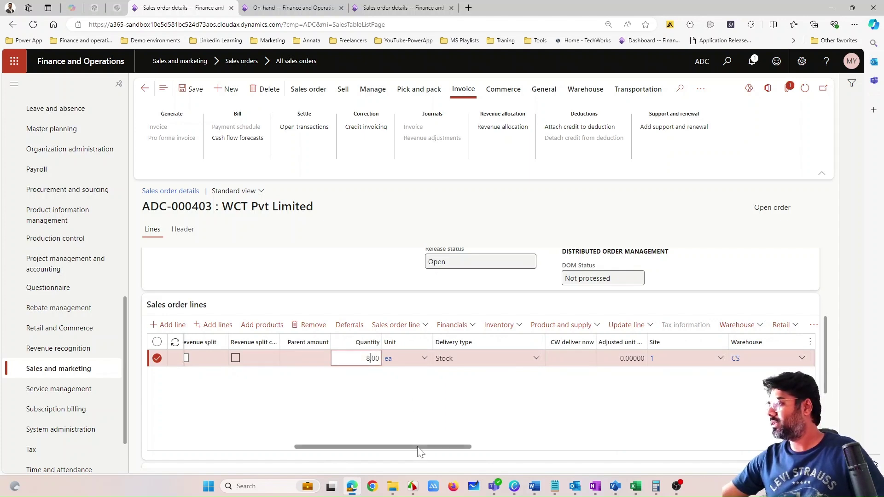
{"action": "left_click_drag", "start_coordinate": [416, 446], "coordinate": [532, 458]}
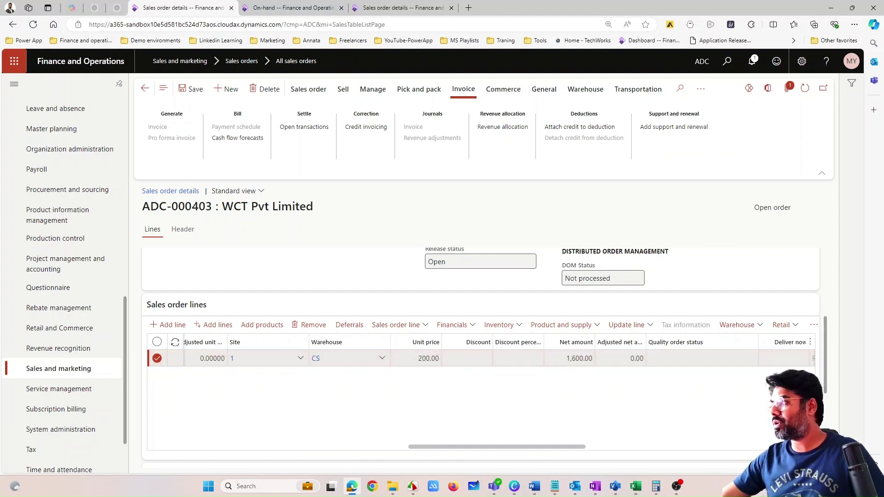
Check the remaining fields of the sales order line and confirm the sales order.
{"action": "left_click_drag", "start_coordinate": [581, 447], "coordinate": [744, 446]}
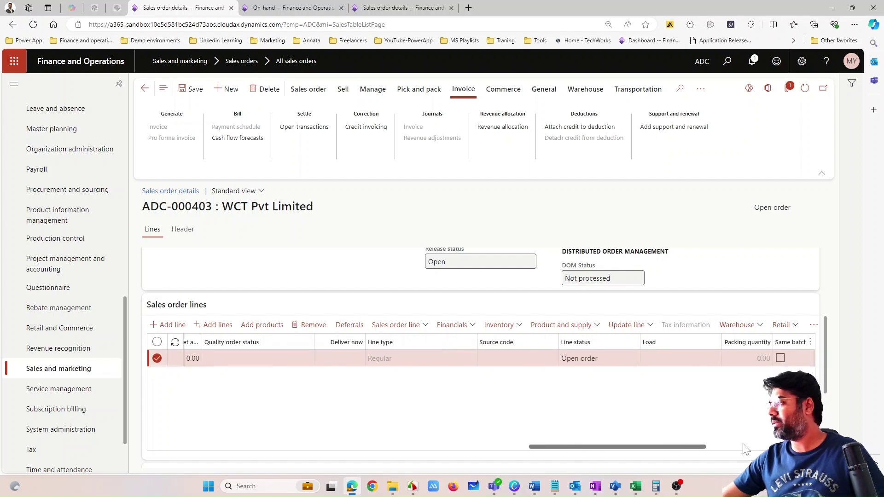
{"action": "scroll", "coordinate": [312, 420], "scroll_direction": "left", "scroll_amount": 15}
{"action": "left_click", "coordinate": [316, 97]}
{"action": "left_click", "coordinate": [342, 95]}
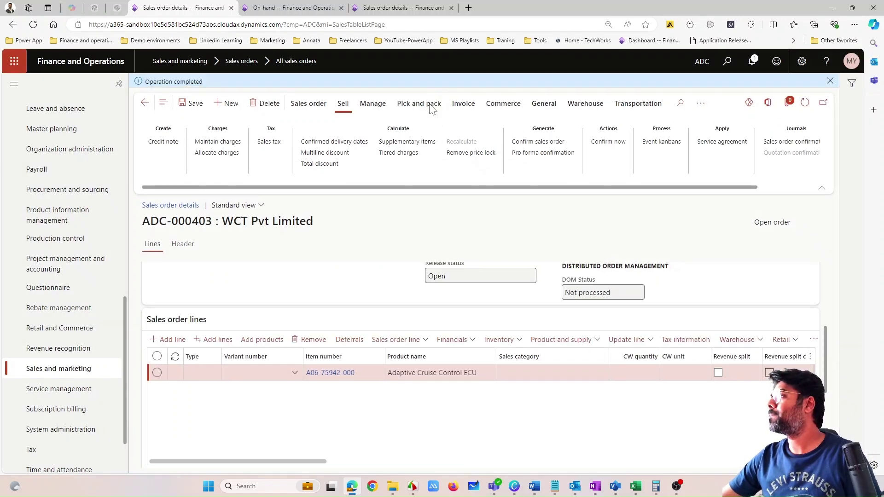
Post the sales order's packing slip without printing, with the quantity selection covering all 8 units.
{"action": "left_click", "coordinate": [420, 104]}
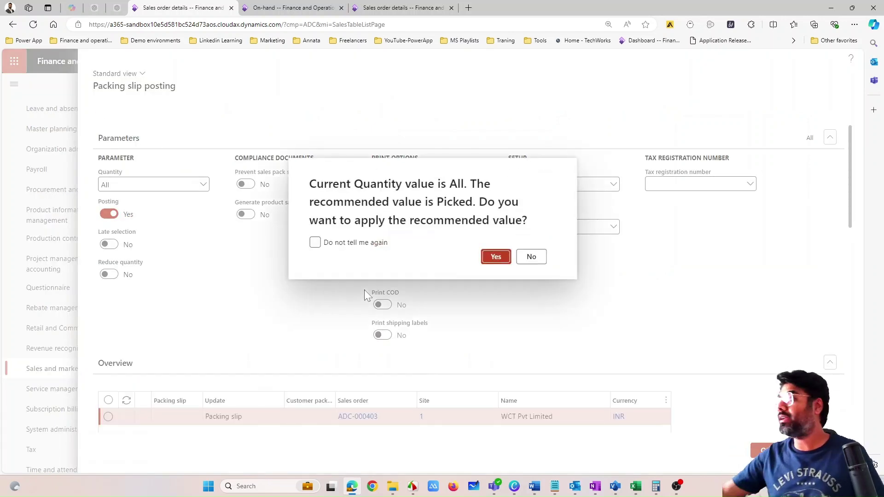
{"action": "left_click", "coordinate": [509, 263]}
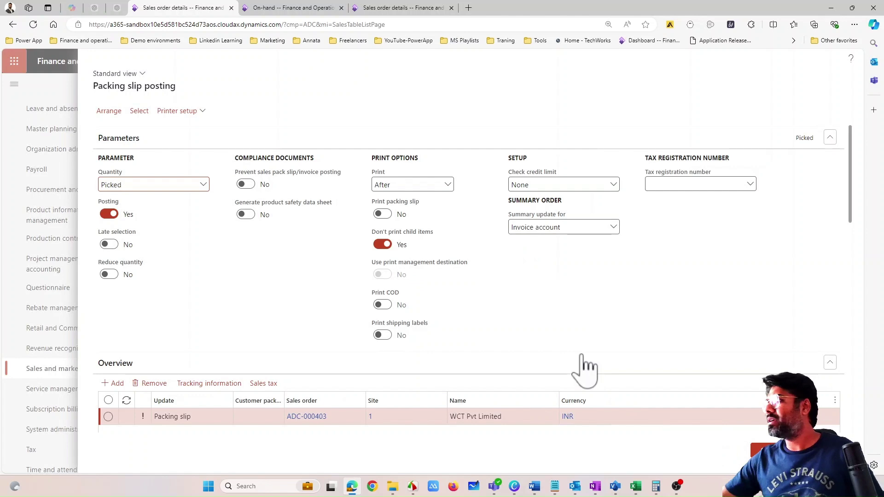
{"action": "scroll", "coordinate": [275, 306], "scroll_direction": "down", "scroll_amount": 2}
{"action": "scroll", "coordinate": [266, 286], "scroll_direction": "up", "scroll_amount": 2}
{"action": "left_click", "coordinate": [203, 186]}
{"action": "left_click", "coordinate": [138, 213]}
{"action": "scroll", "coordinate": [253, 295], "scroll_direction": "down", "scroll_amount": 5}
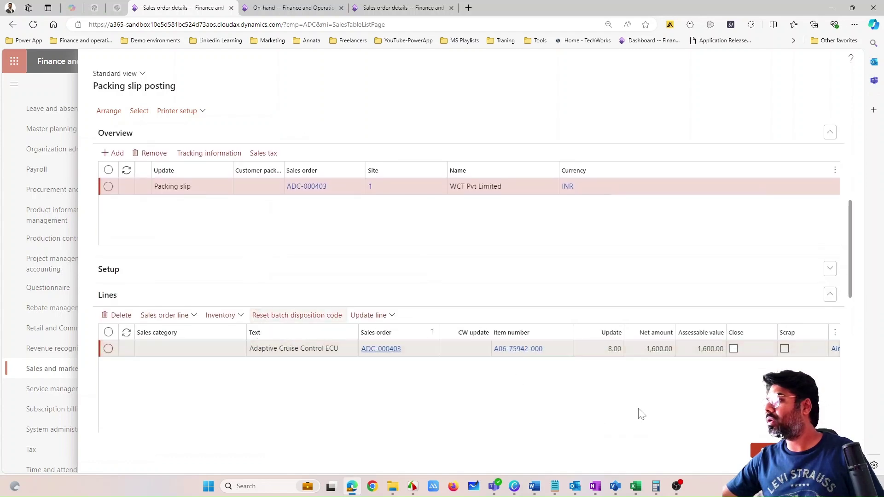
{"action": "key", "text": "Return"}
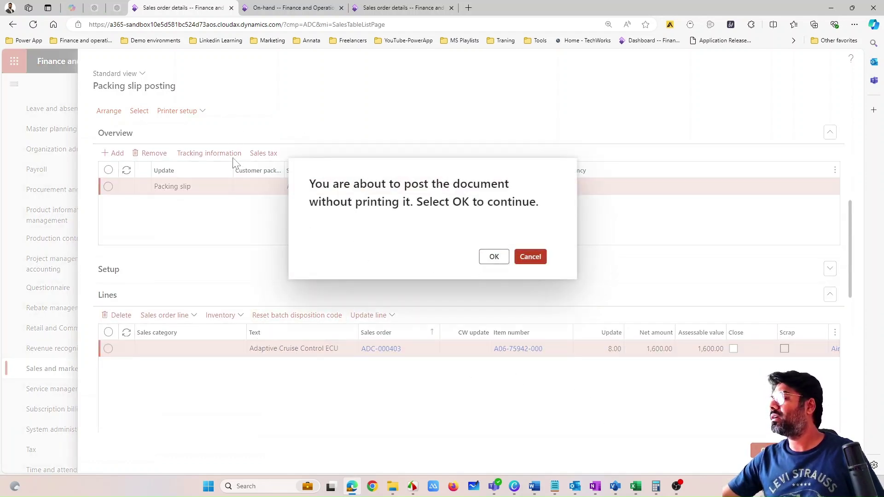
{"action": "left_click", "coordinate": [492, 256]}
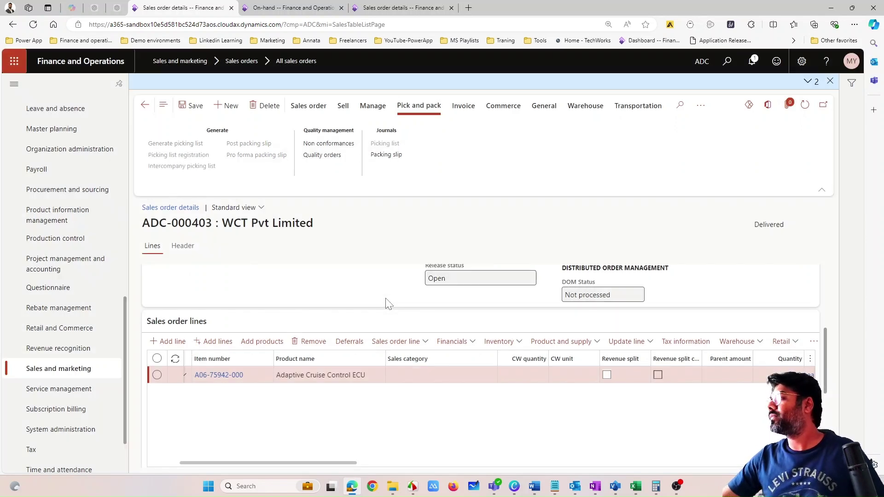
Refresh the item's on-hand inventory details and examine the physical cost amount and cost price after the packing slip.
{"action": "left_click", "coordinate": [294, 8]}
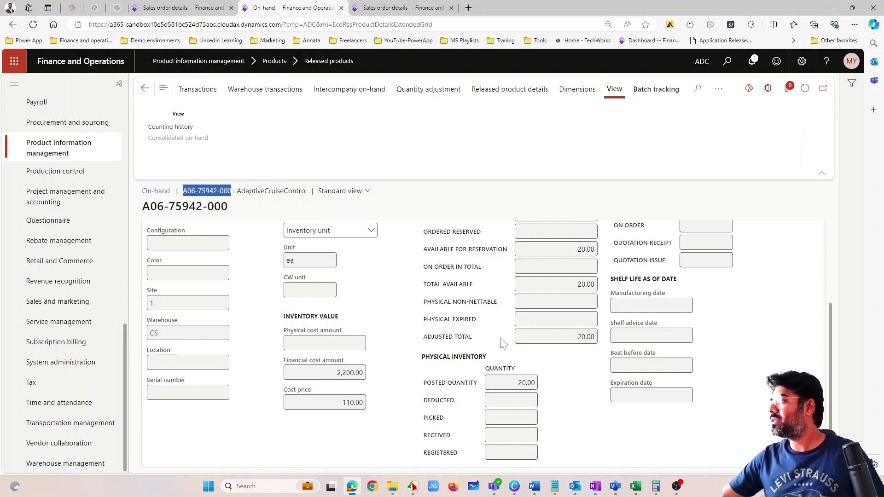
{"action": "double_click", "coordinate": [340, 342]}
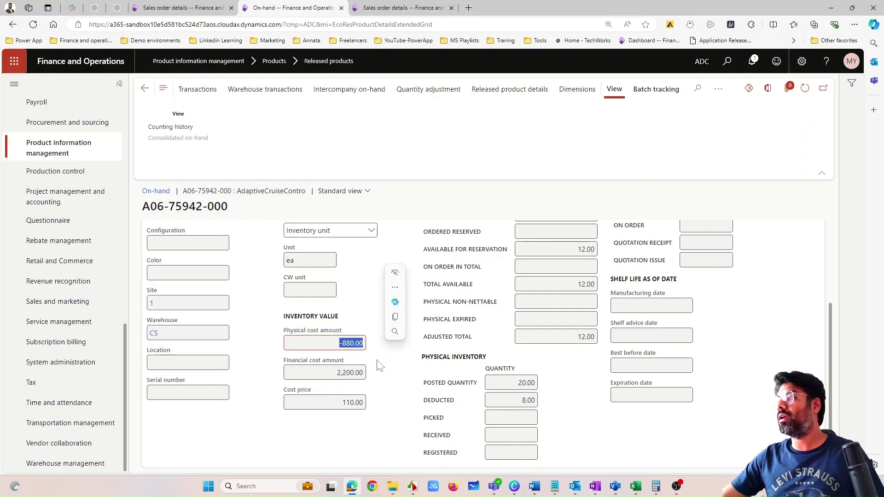
{"action": "left_click", "coordinate": [380, 366]}
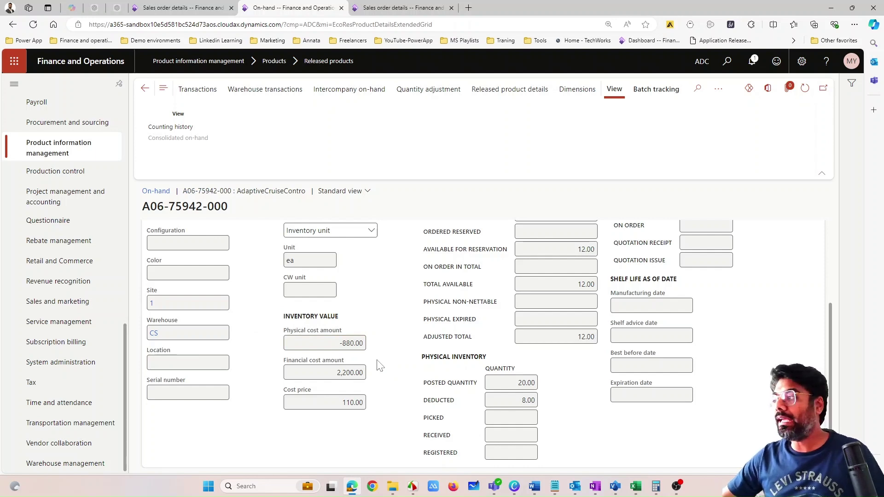
{"action": "double_click", "coordinate": [352, 343]}
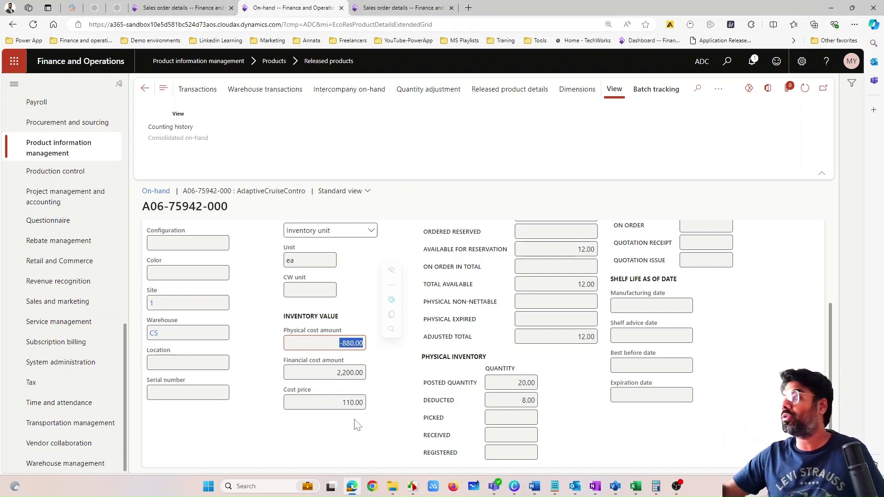
{"action": "left_click", "coordinate": [352, 342]}
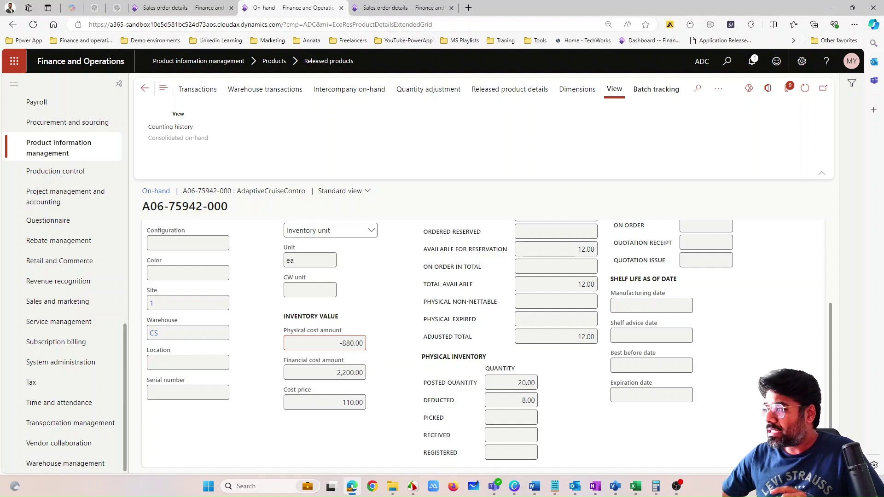
{"action": "double_click", "coordinate": [352, 343]}
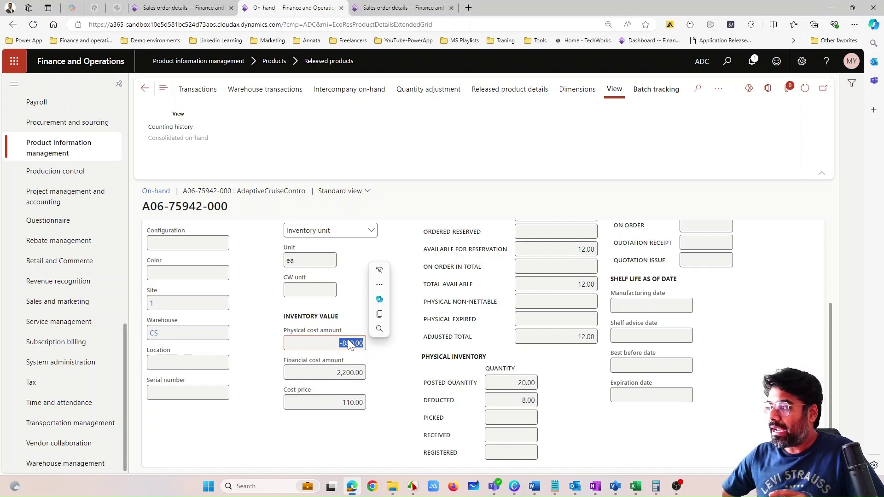
{"action": "double_click", "coordinate": [353, 403]}
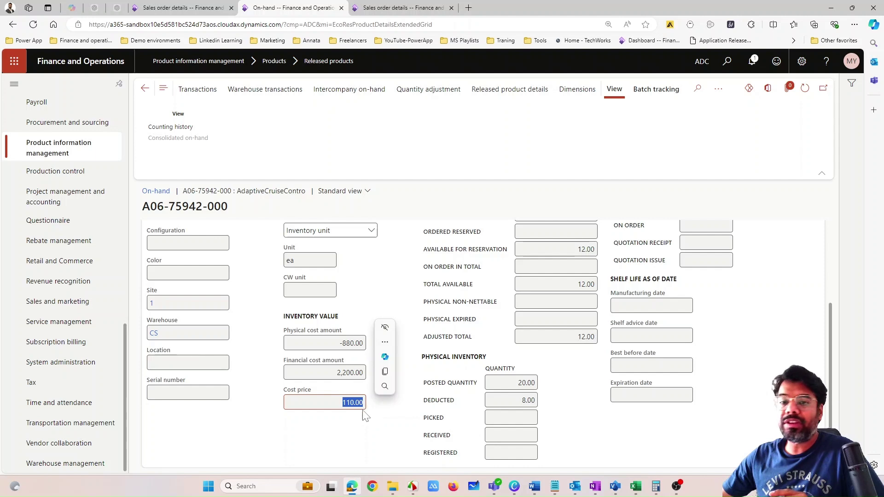
{"action": "left_click", "coordinate": [346, 416]}
{"action": "left_click_drag", "start_coordinate": [343, 403], "coordinate": [363, 402]}
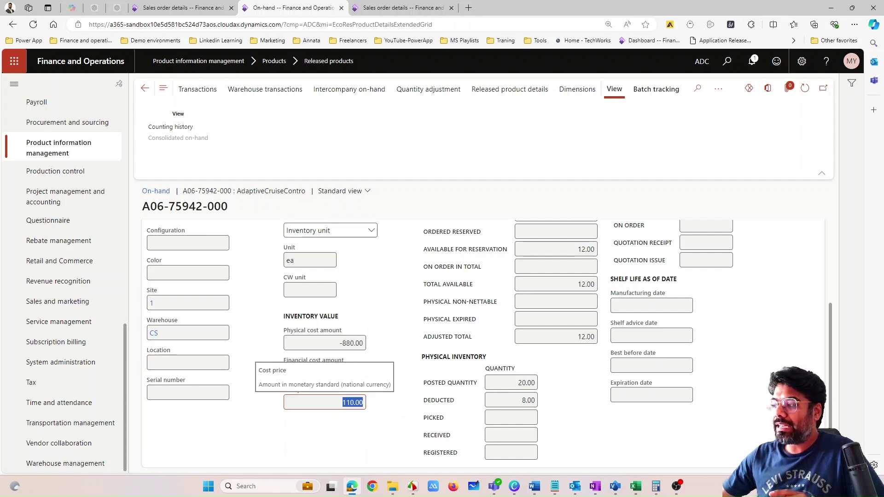
{"action": "left_click", "coordinate": [350, 403]}
{"action": "double_click", "coordinate": [352, 403]}
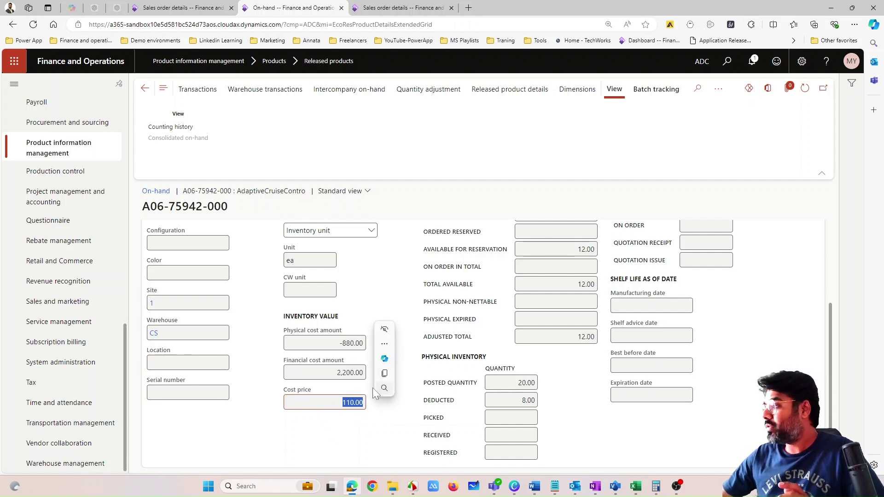
Calculate 110 × 8 in Calculator and compare the product with the on-hand cost values.
{"action": "left_click", "coordinate": [656, 486]}
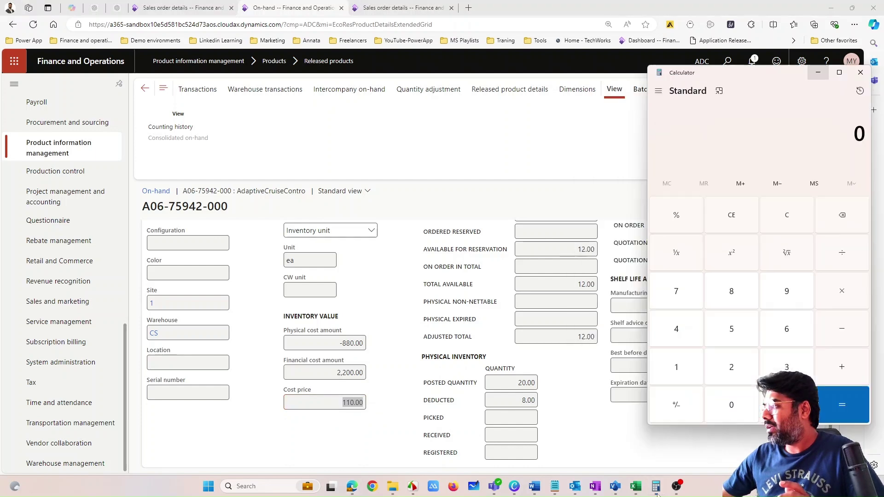
{"action": "left_click", "coordinate": [681, 373]}
{"action": "left_click", "coordinate": [681, 373]}
{"action": "left_click", "coordinate": [728, 412]}
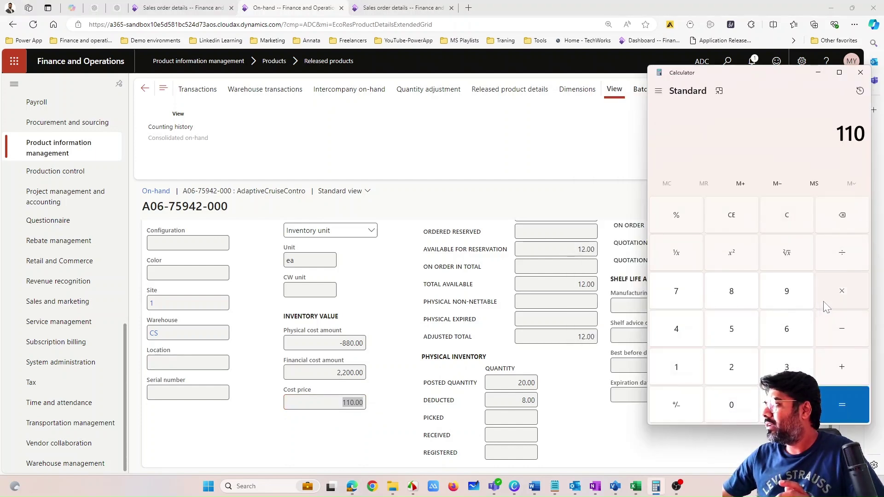
{"action": "left_click", "coordinate": [731, 294]}
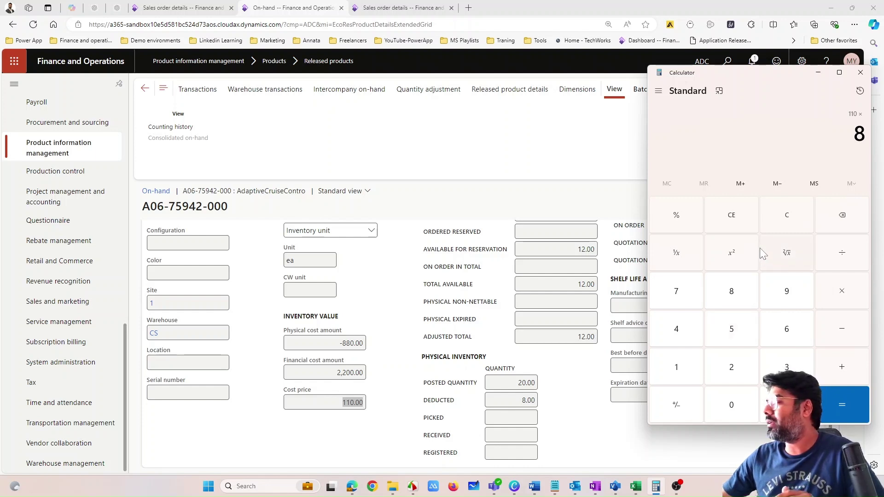
{"action": "left_click", "coordinate": [822, 404]}
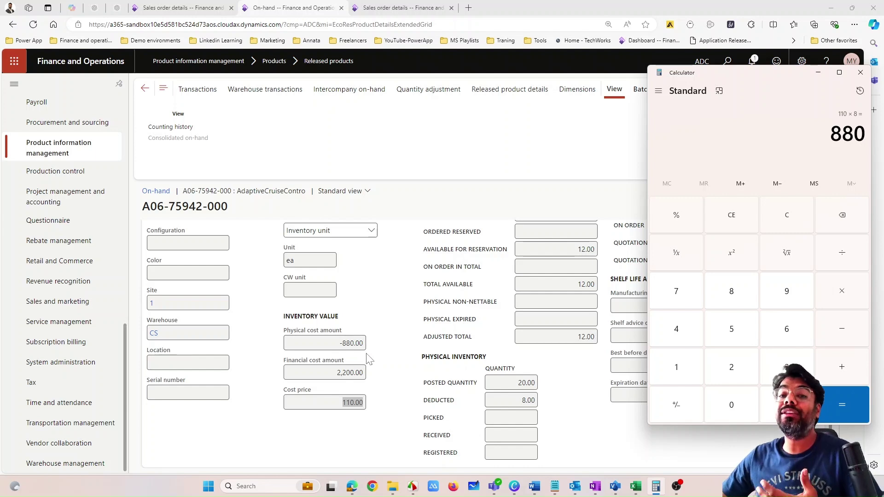
{"action": "left_click", "coordinate": [355, 422]}
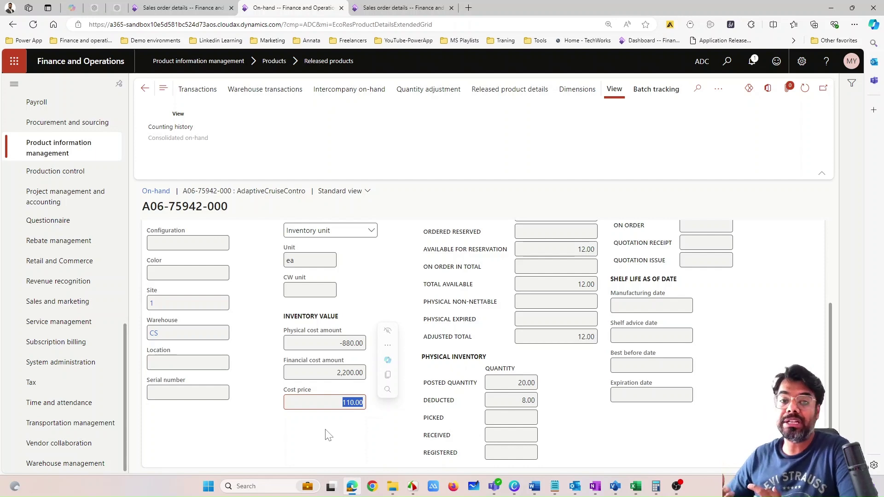
Switch to the Canva presentation, shift the Sales Order line slightly left and place the 880 text below its calculation.
{"action": "key", "text": "alt+Tab"}
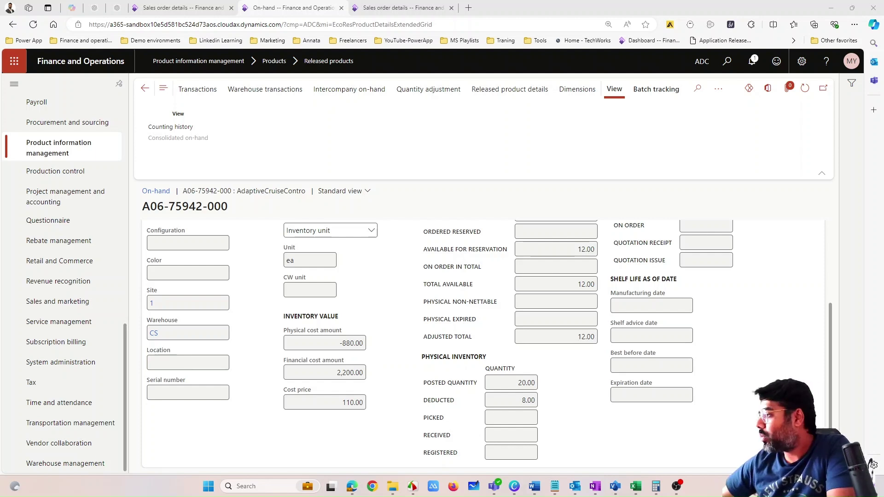
{"action": "left_click", "coordinate": [515, 488]}
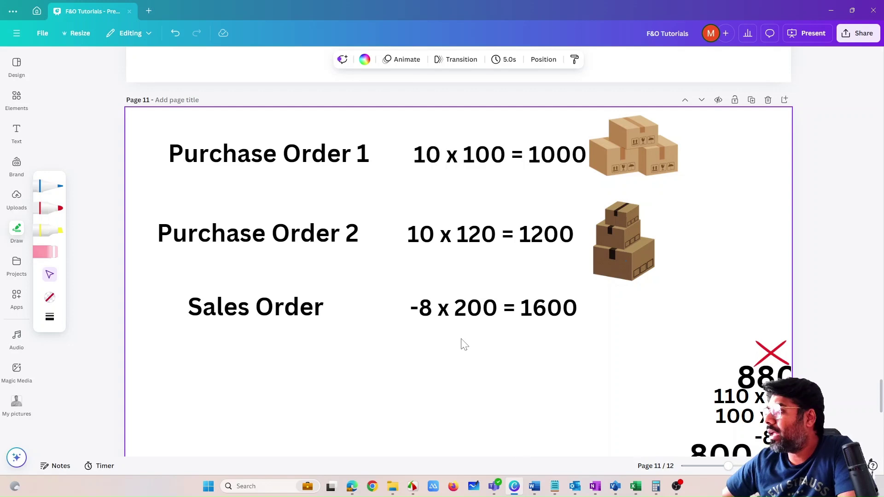
{"action": "left_click_drag", "start_coordinate": [306, 305], "coordinate": [298, 304]}
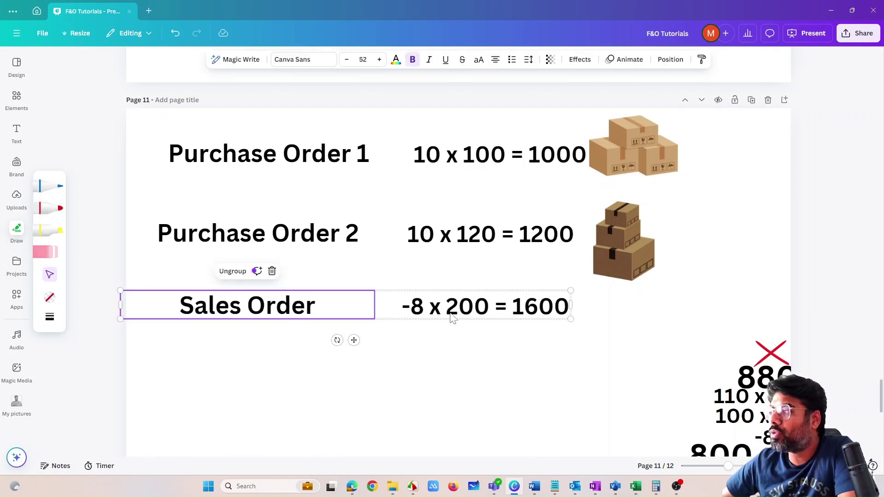
{"action": "left_click", "coordinate": [438, 349]}
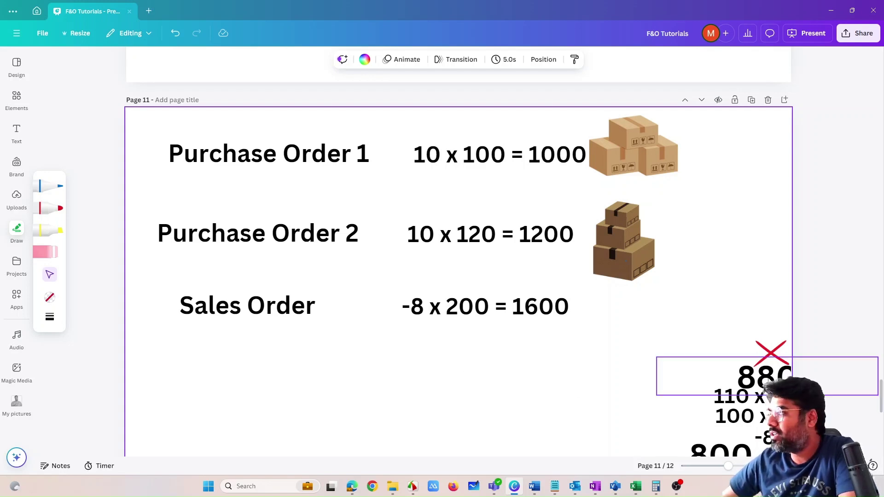
{"action": "left_click_drag", "start_coordinate": [746, 371], "coordinate": [460, 367]}
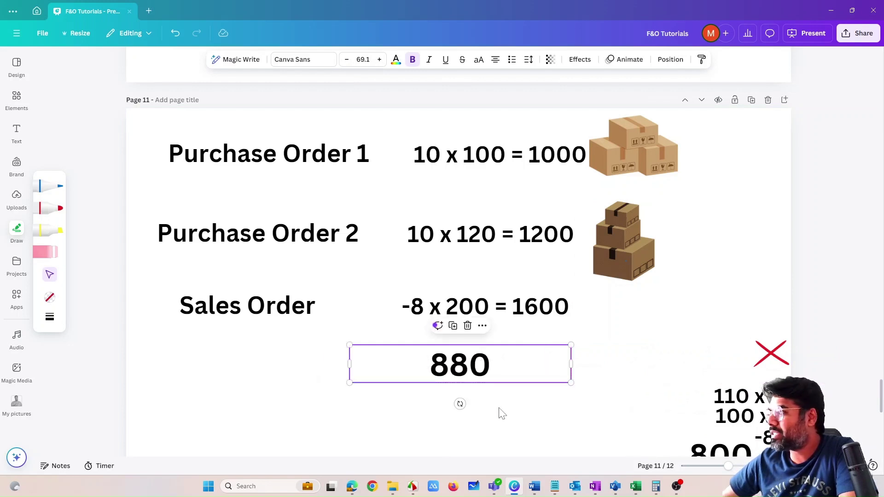
Place the 110 x 8 = 880 calculation beside the 880 text under Sales Order and shift the Purchase Order 1 boxes slightly right.
{"action": "left_click", "coordinate": [695, 402]}
{"action": "left_click_drag", "start_coordinate": [700, 398], "coordinate": [285, 366]}
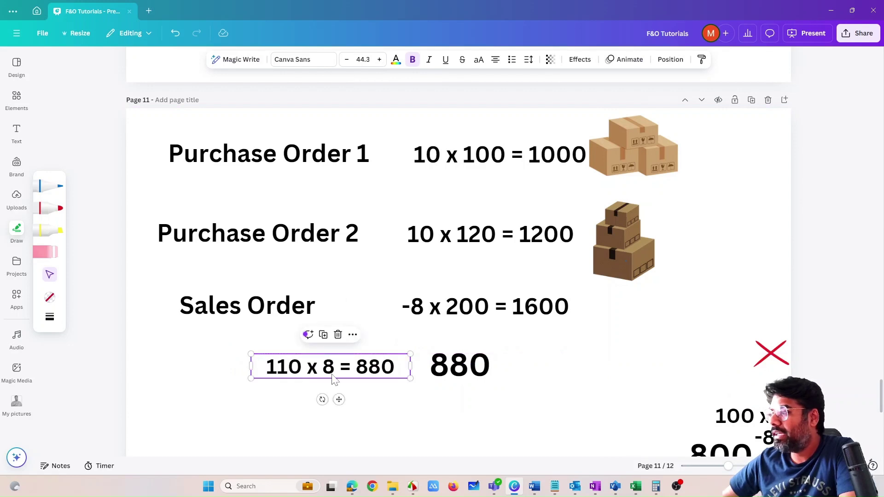
{"action": "left_click_drag", "start_coordinate": [475, 376], "coordinate": [483, 376]}
{"action": "left_click", "coordinate": [376, 405]}
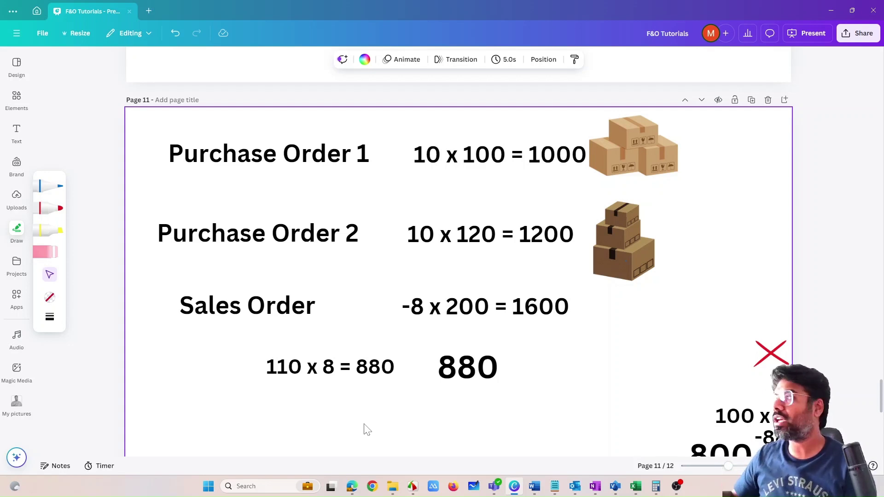
{"action": "left_click_drag", "start_coordinate": [670, 159], "coordinate": [627, 146]}
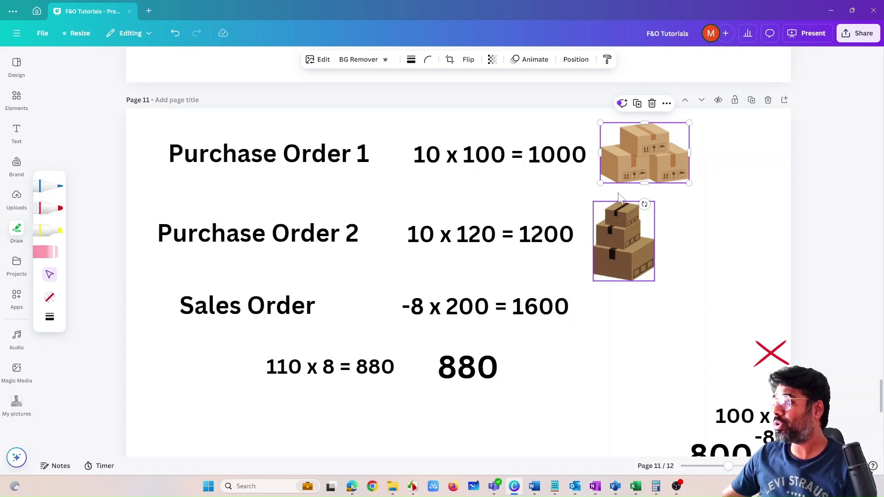
{"action": "mouse_move", "coordinate": [635, 162]}
{"action": "left_mouse_down"}
{"action": "mouse_move", "coordinate": [644, 147]}
{"action": "mouse_move", "coordinate": [506, 155]}
{"action": "mouse_move", "coordinate": [291, 231]}
{"action": "mouse_move", "coordinate": [731, 150]}
{"action": "mouse_move", "coordinate": [694, 146]}
{"action": "mouse_move", "coordinate": [678, 168]}
{"action": "mouse_move", "coordinate": [758, 147]}
{"action": "mouse_move", "coordinate": [630, 171]}
{"action": "mouse_move", "coordinate": [644, 172]}
{"action": "mouse_move", "coordinate": [642, 156]}
{"action": "left_mouse_up"}
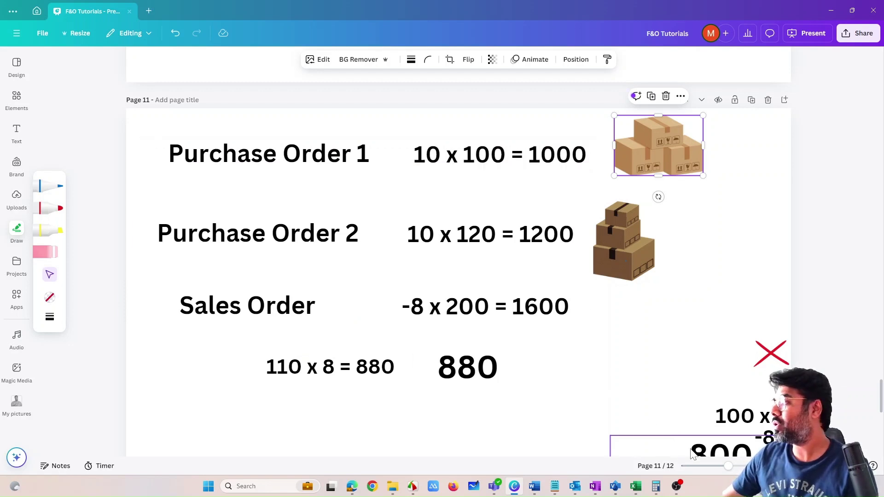
Place the 100 x 8 = 800 calculation under the 880 one, the red cross over the large 880 and the large 800 beneath it.
{"action": "left_click_drag", "start_coordinate": [664, 443], "coordinate": [603, 433]}
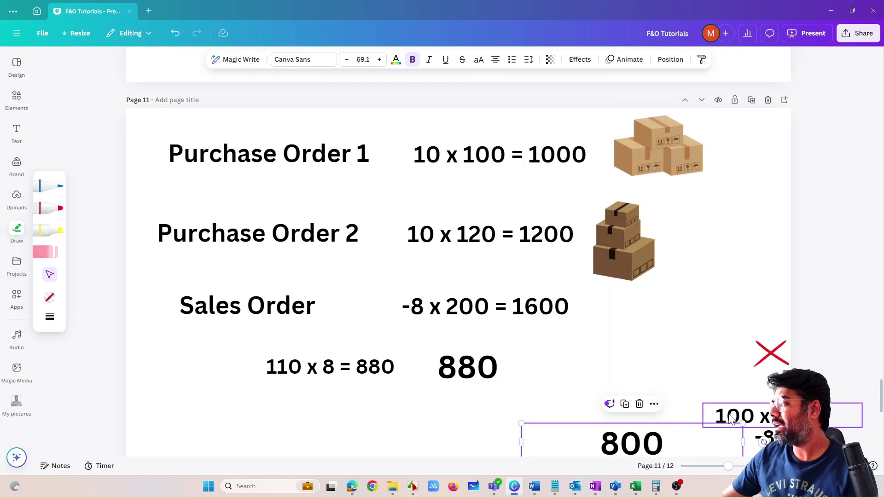
{"action": "left_click_drag", "start_coordinate": [739, 416], "coordinate": [286, 411]}
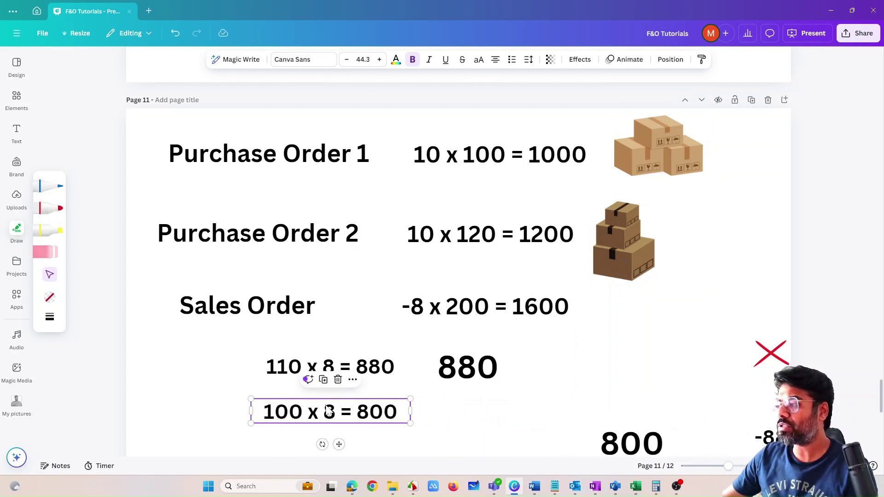
{"action": "left_click_drag", "start_coordinate": [766, 359], "coordinate": [460, 364]}
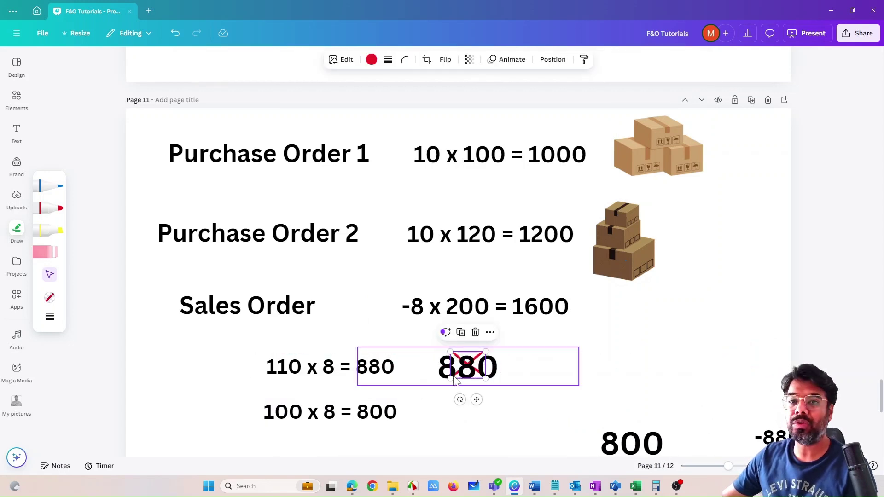
{"action": "left_click_drag", "start_coordinate": [596, 422], "coordinate": [464, 402]}
{"action": "left_click", "coordinate": [673, 402]}
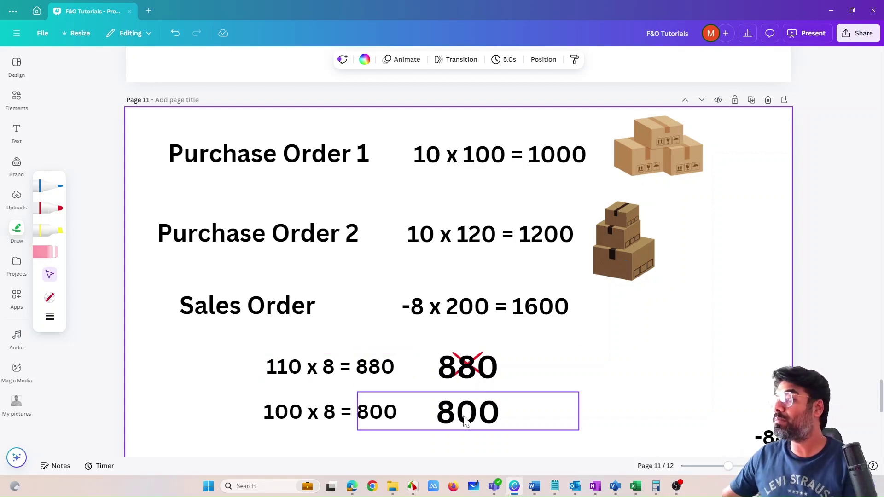
{"action": "left_click_drag", "start_coordinate": [464, 415], "coordinate": [464, 406]}
{"action": "left_click", "coordinate": [556, 357]}
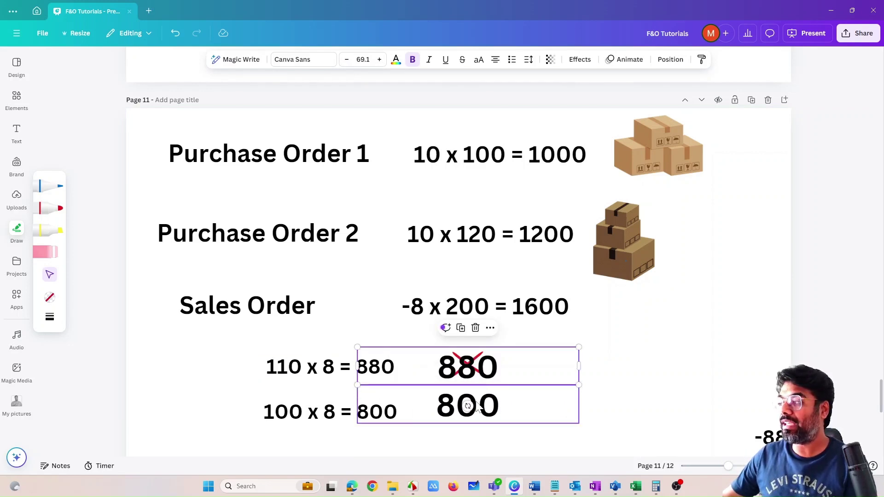
{"action": "left_click", "coordinate": [443, 414]}
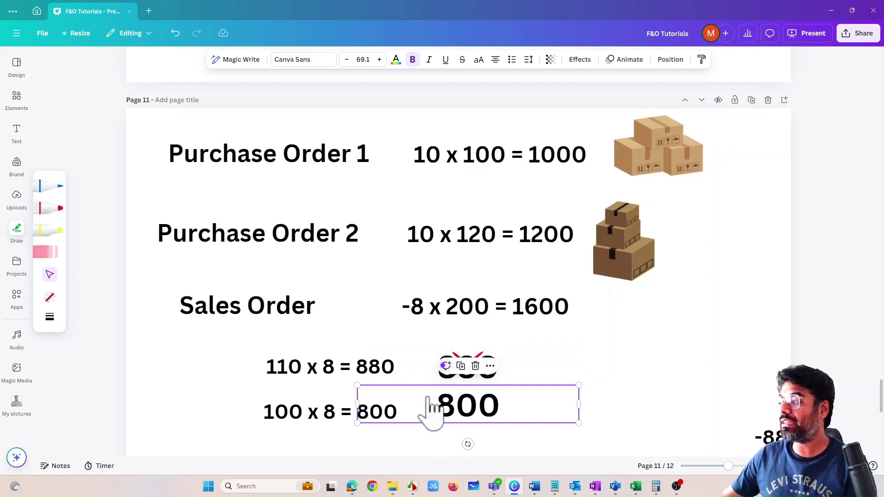
{"action": "left_click", "coordinate": [610, 343]}
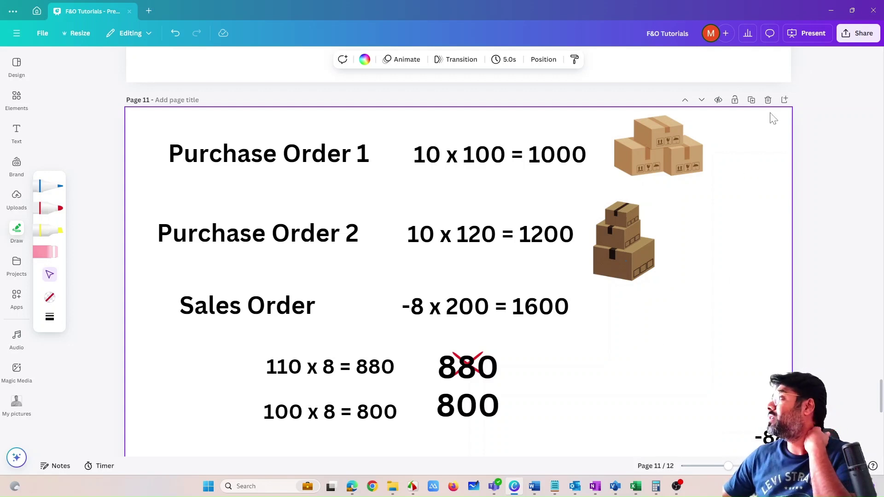
Switch to Finance and Operations and post the sales order's invoice without printing, using the packing slip quantity.
{"action": "left_click", "coordinate": [830, 11]}
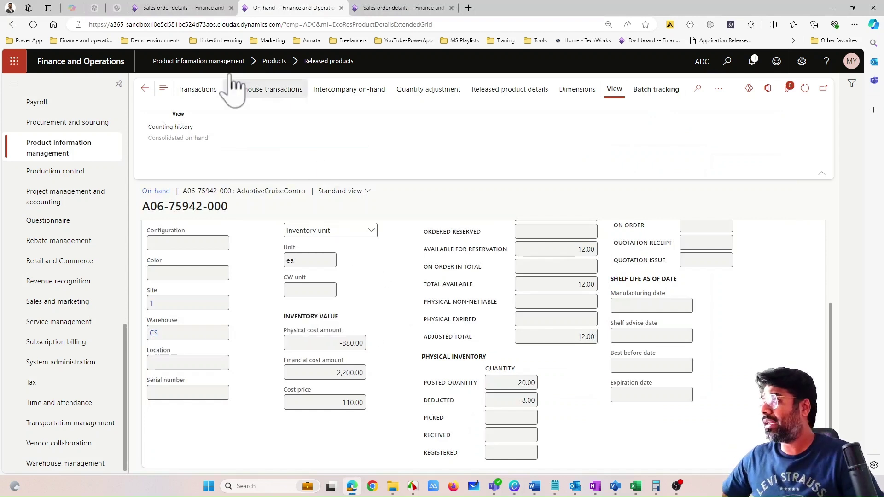
{"action": "left_click", "coordinate": [179, 9]}
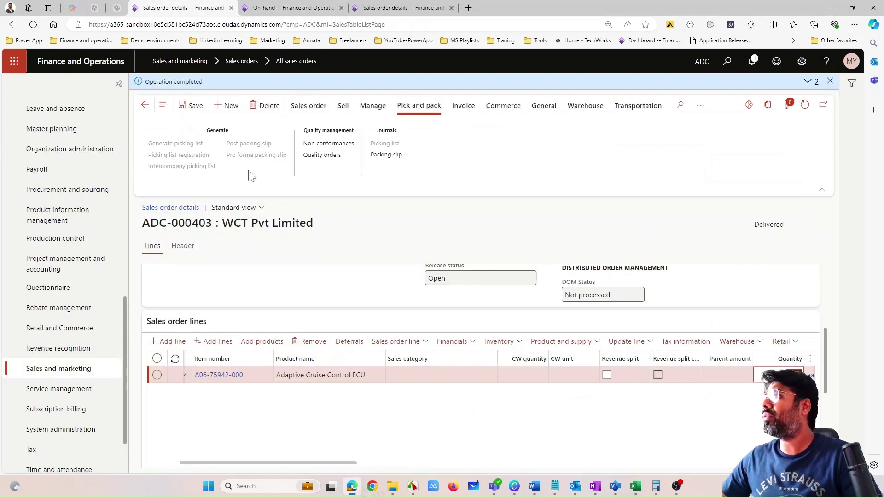
{"action": "left_click", "coordinate": [455, 110]}
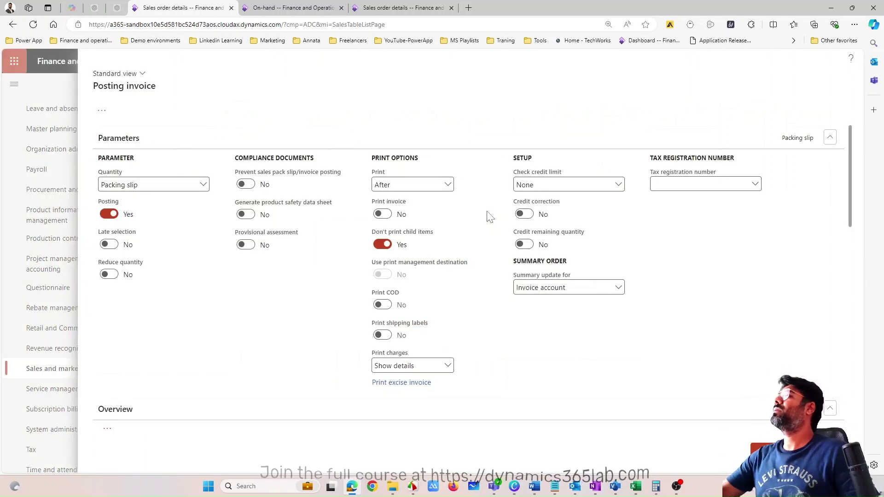
{"action": "scroll", "coordinate": [513, 282], "scroll_direction": "down", "scroll_amount": 6}
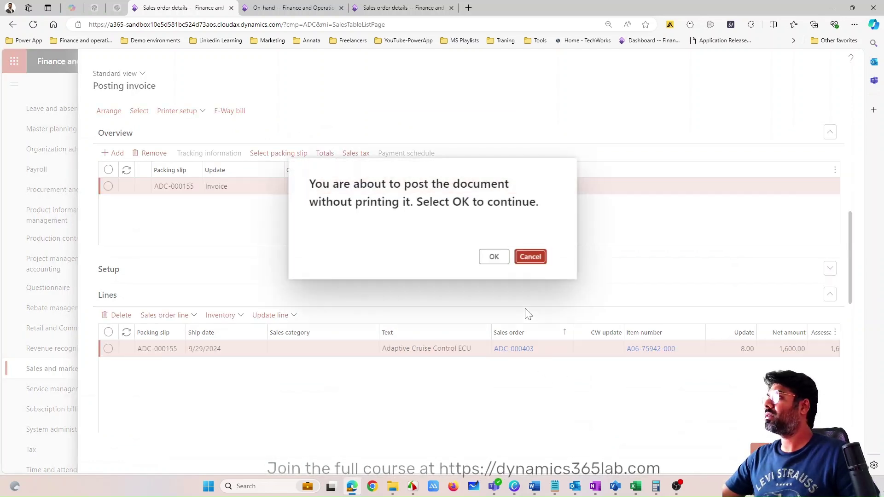
{"action": "left_click", "coordinate": [494, 258]}
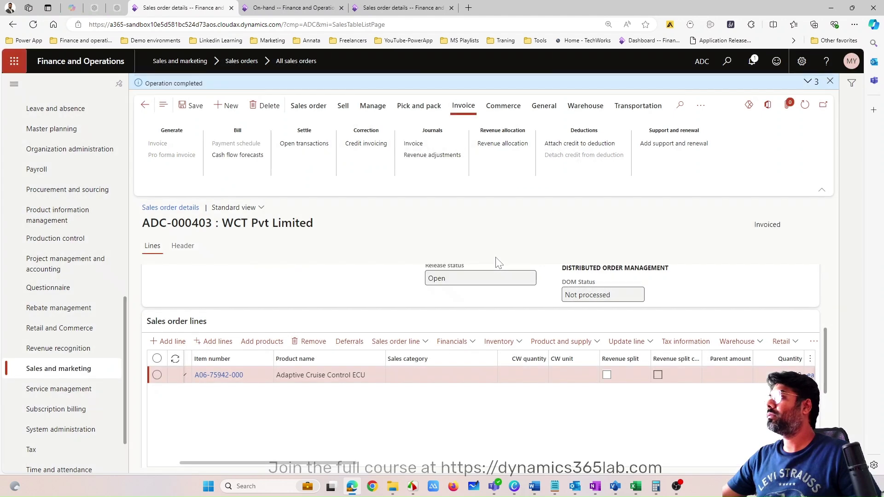
Refresh the item's on-hand details and compare the financial cost amount with 2200 − 880 in Calculator.
{"action": "left_click", "coordinate": [295, 9]}
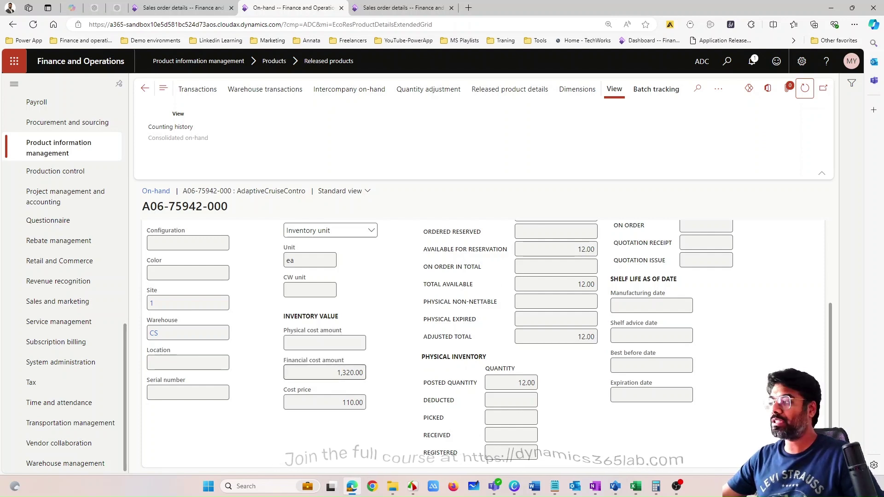
{"action": "double_click", "coordinate": [341, 378]}
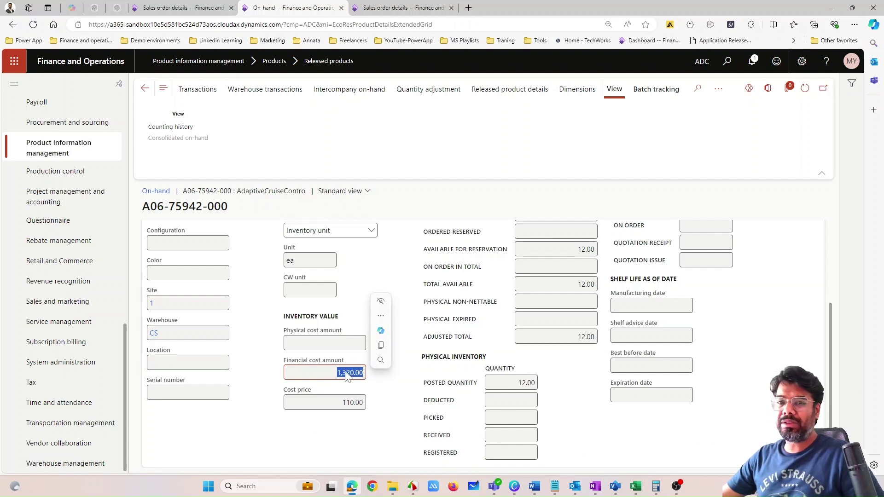
{"action": "key", "text": "alt+Tab"}
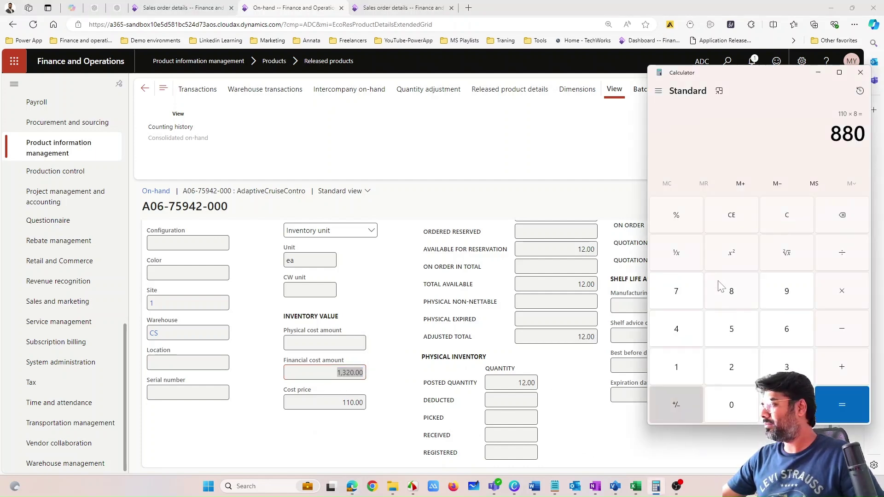
{"action": "left_click", "coordinate": [735, 376]}
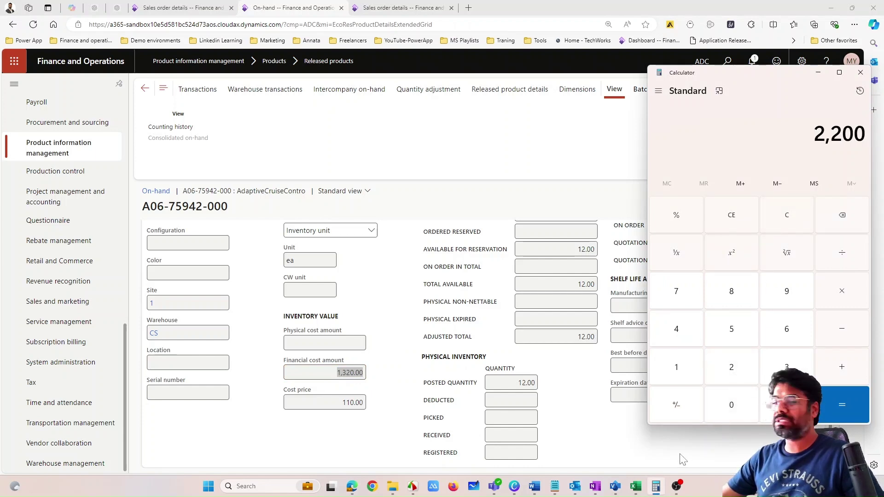
{"action": "left_click", "coordinate": [842, 330]}
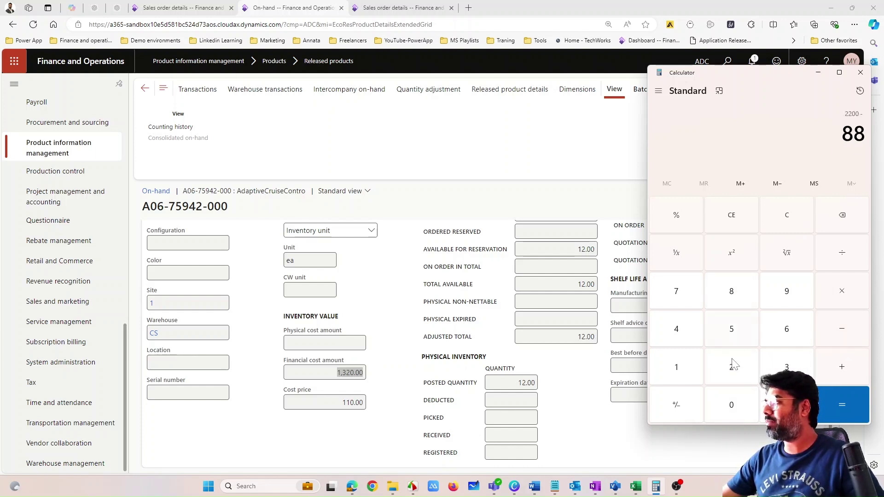
{"action": "left_click", "coordinate": [830, 405]}
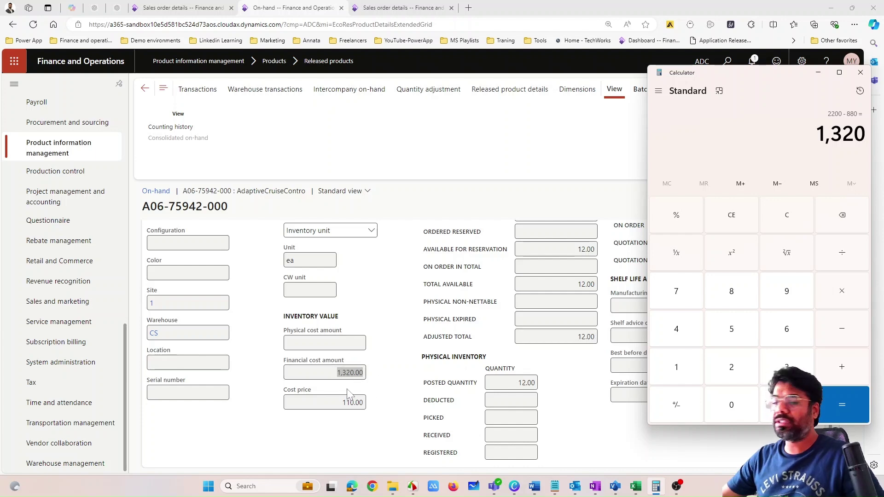
Calculate 2200 − 800 in Calculator and subtract 1320 from the result to find the cost difference.
{"action": "left_click", "coordinate": [788, 222]}
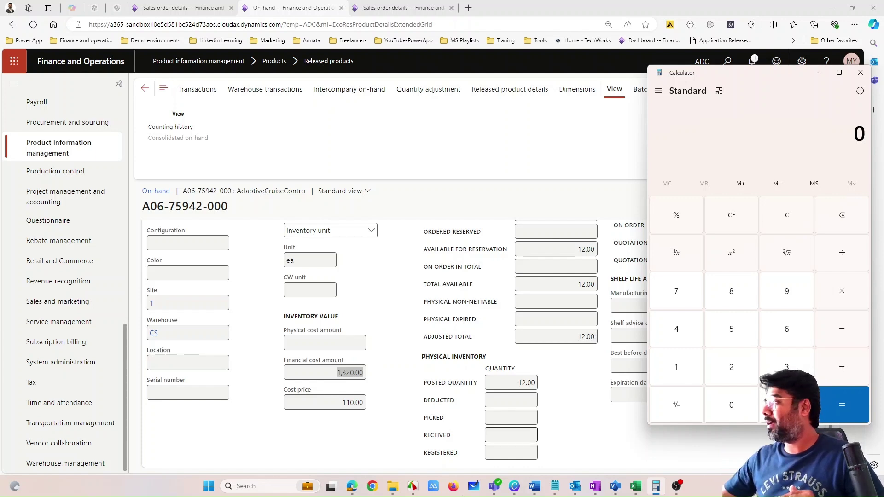
{"action": "left_click", "coordinate": [732, 406]}
{"action": "left_click", "coordinate": [732, 406]}
{"action": "left_click", "coordinate": [837, 329]}
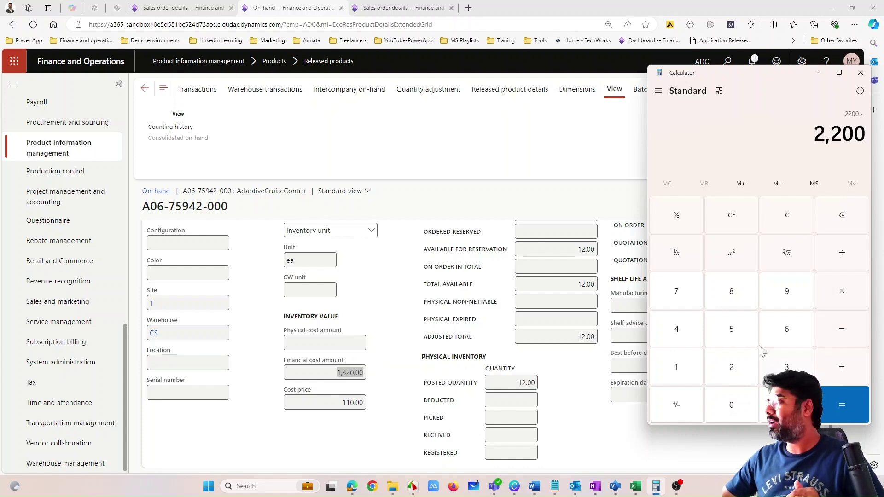
{"action": "left_click", "coordinate": [733, 404]}
{"action": "left_click", "coordinate": [734, 404]}
{"action": "left_click", "coordinate": [825, 404]}
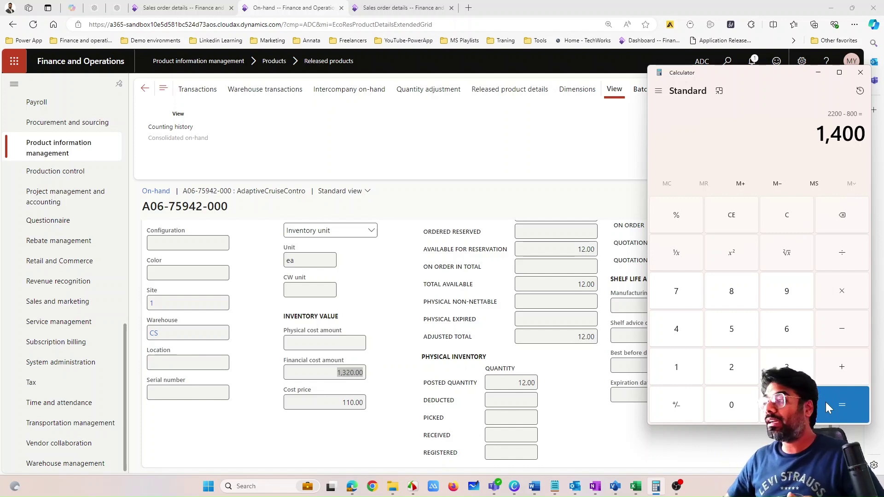
{"action": "left_click", "coordinate": [851, 331]}
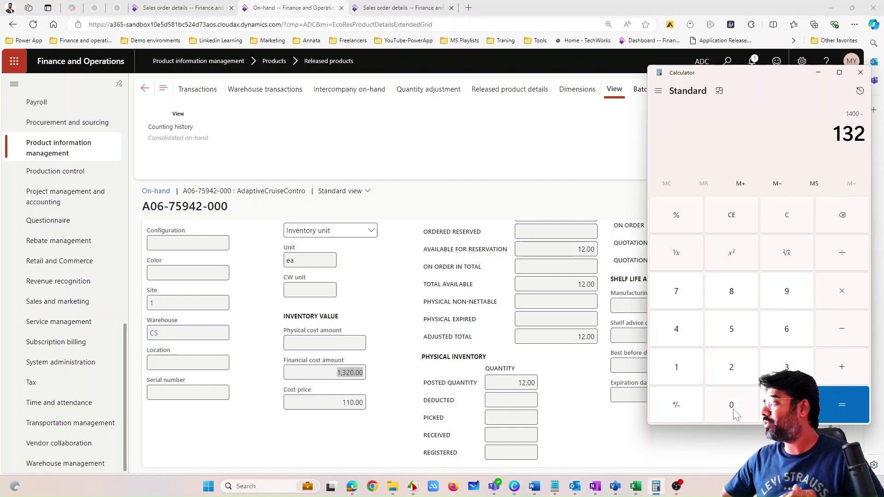
{"action": "left_click", "coordinate": [836, 412]}
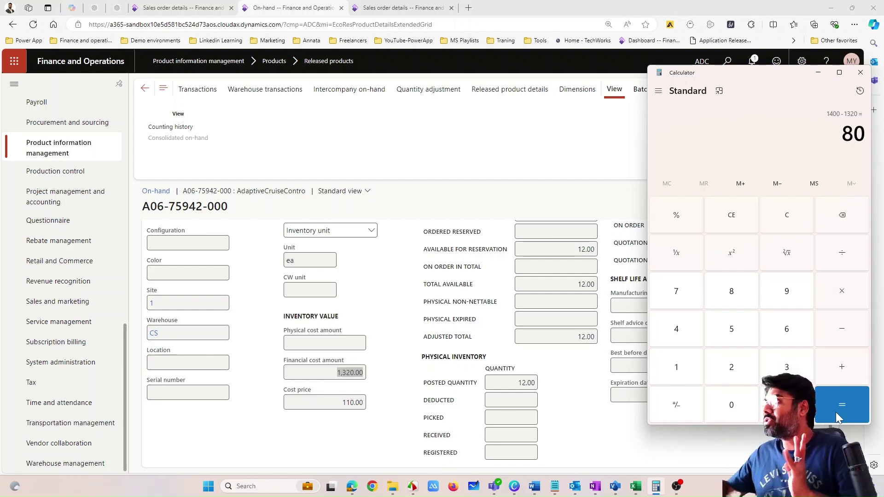
Open the sales order's posted invoice in the invoice journal and examine the line's margin and contribution ratio.
{"action": "left_click", "coordinate": [179, 7]}
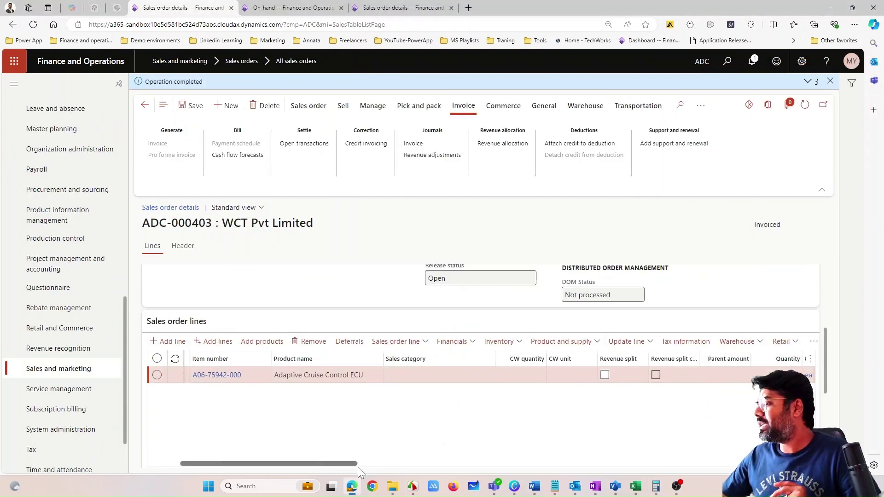
{"action": "left_click_drag", "start_coordinate": [338, 463], "coordinate": [417, 470]}
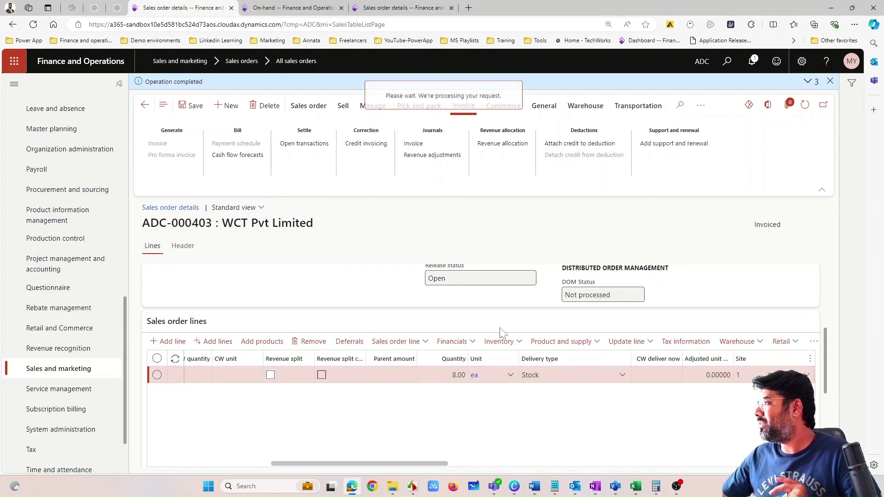
{"action": "left_click", "coordinate": [307, 108]}
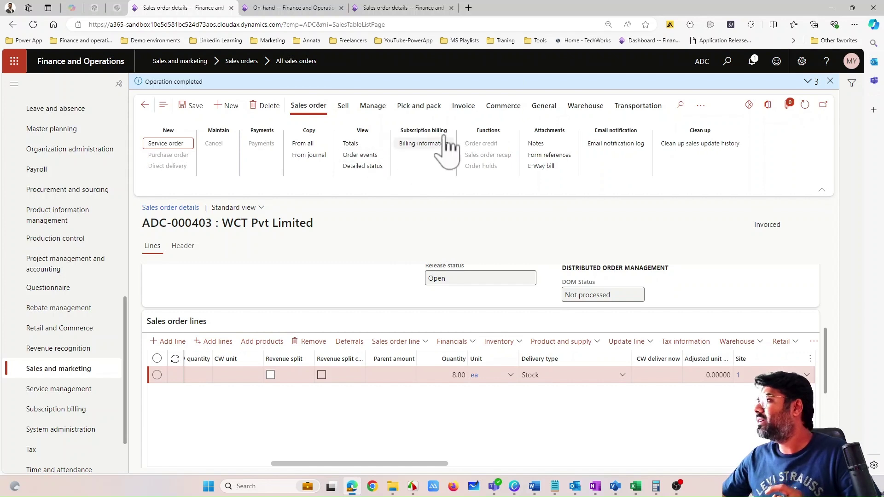
{"action": "left_click", "coordinate": [463, 106]}
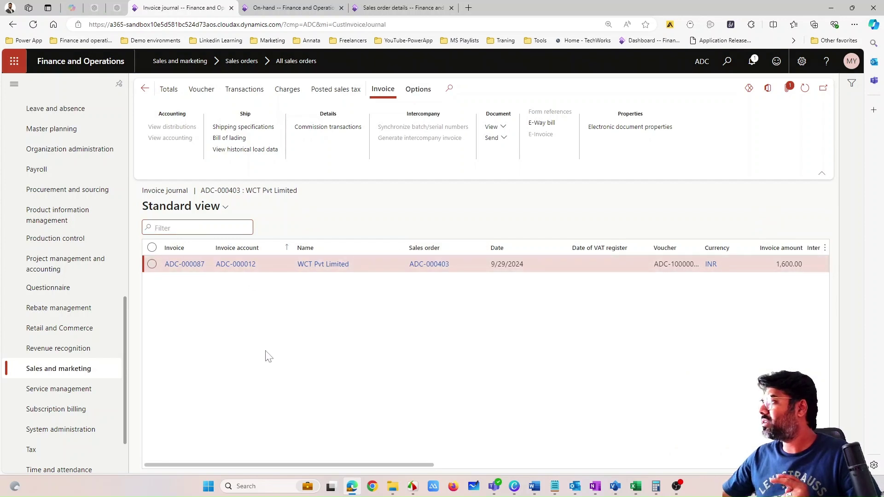
{"action": "scroll", "coordinate": [414, 369], "scroll_direction": "down", "scroll_amount": 1}
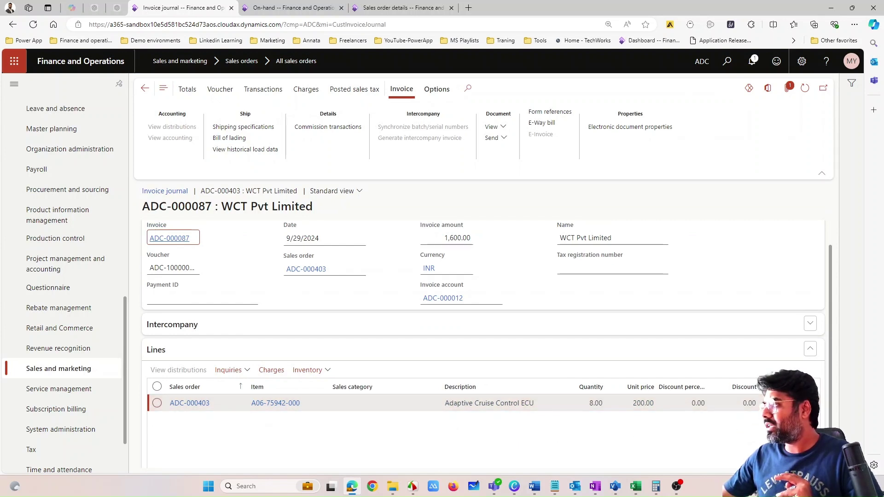
{"action": "scroll", "coordinate": [409, 452], "scroll_direction": "down", "scroll_amount": 1}
{"action": "scroll", "coordinate": [406, 461], "scroll_direction": "right", "scroll_amount": 1}
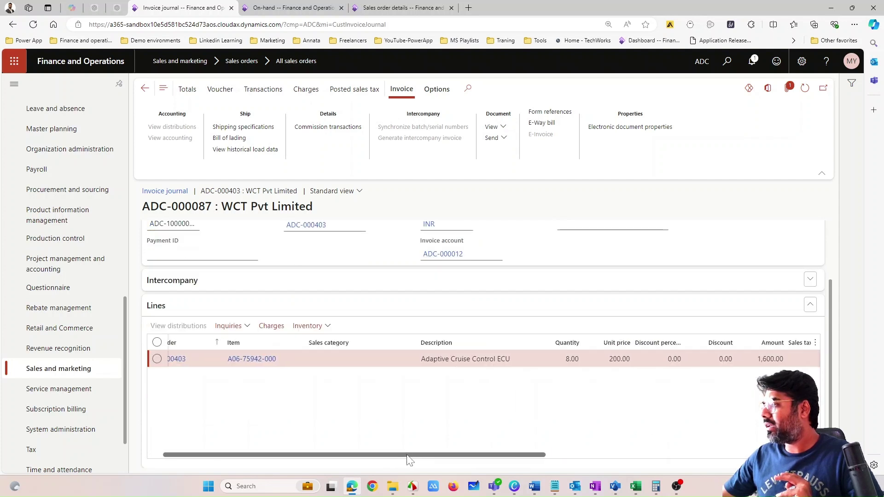
{"action": "scroll", "coordinate": [405, 458], "scroll_direction": "right", "scroll_amount": 3}
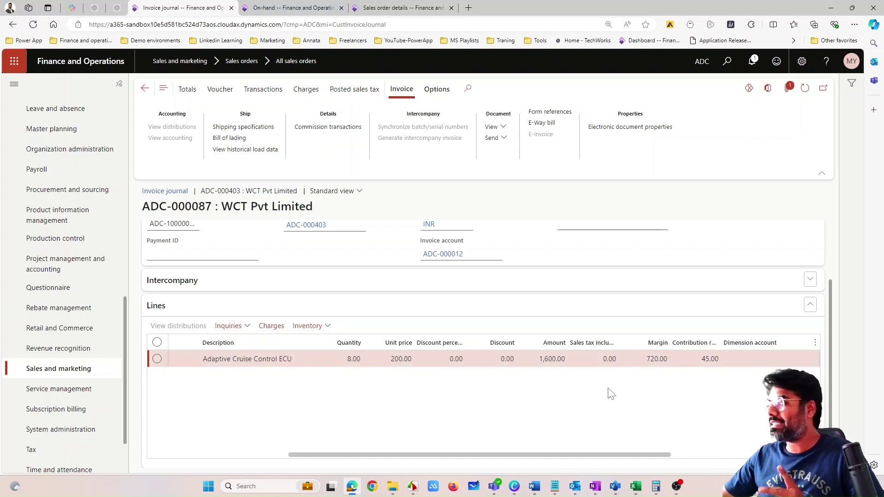
Switch to Calculator, calculate 1600 − 880 to check the invoice line's margin, and return to the invoice journal.
{"action": "left_click", "coordinate": [654, 486]}
{"action": "left_click", "coordinate": [785, 215]}
{"action": "left_click", "coordinate": [676, 367]}
{"action": "left_click", "coordinate": [787, 328]}
{"action": "left_click", "coordinate": [731, 405]}
{"action": "left_click", "coordinate": [731, 404]}
{"action": "left_click", "coordinate": [842, 329]}
{"action": "double_click", "coordinate": [731, 291]}
{"action": "left_click", "coordinate": [731, 405]}
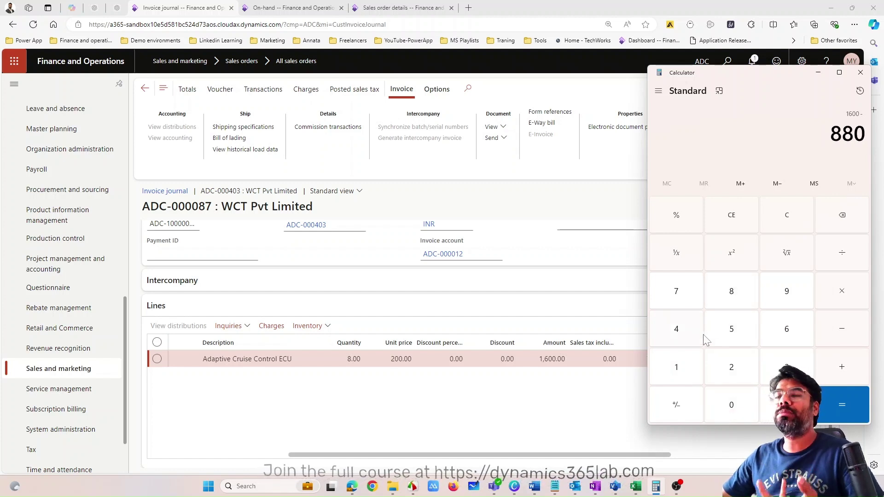
{"action": "left_click", "coordinate": [845, 405]}
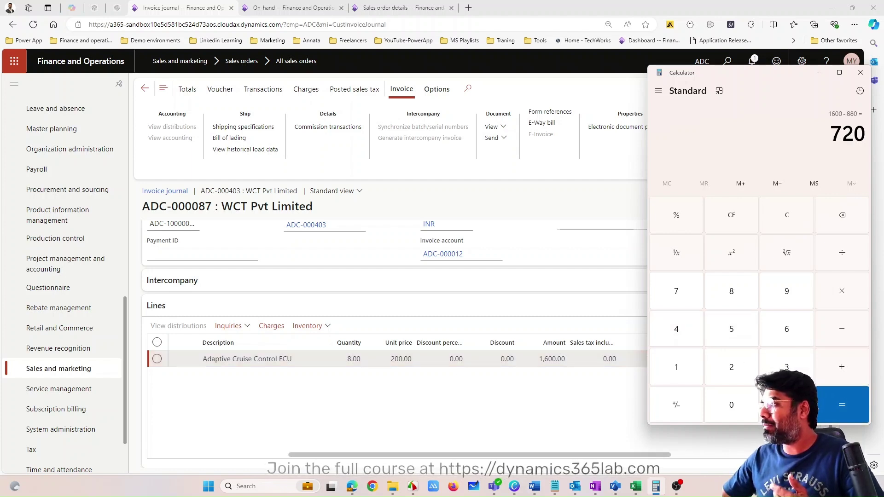
{"action": "left_click", "coordinate": [485, 401]}
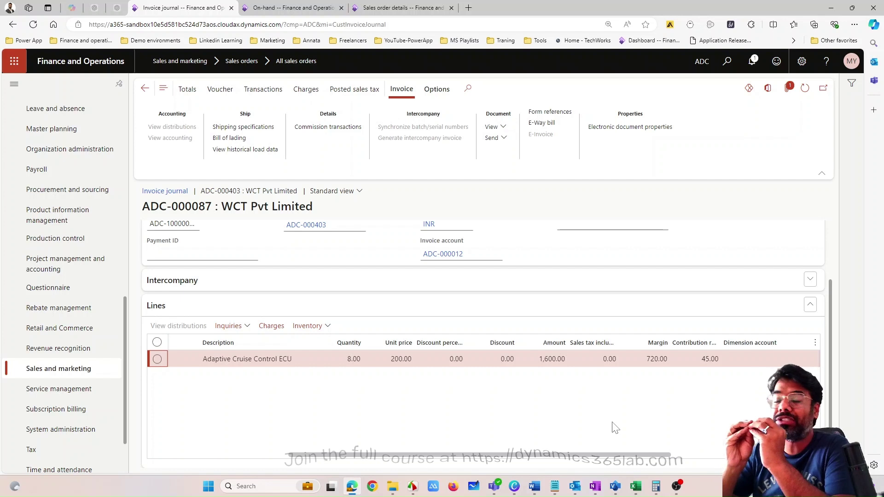
Clear Calculator and calculate 1600 − 800 to find the margin at the alternative cost.
{"action": "left_click", "coordinate": [657, 487]}
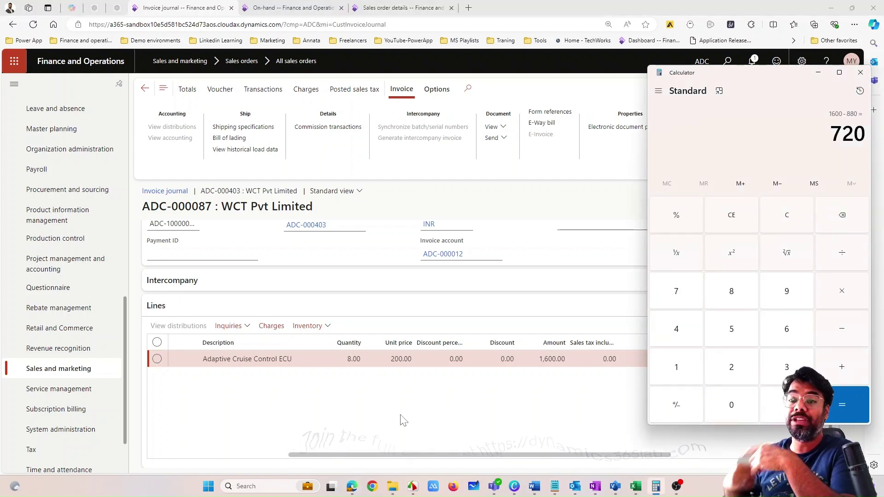
{"action": "key", "text": "Escape"}
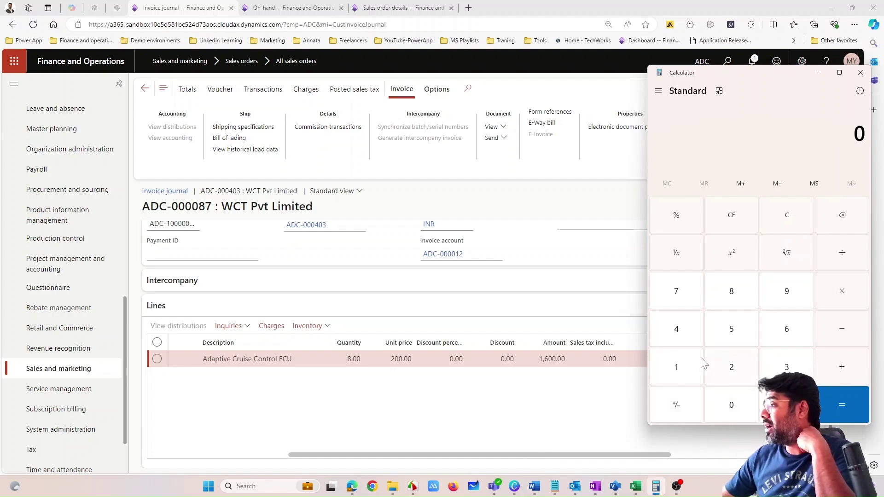
{"action": "left_click", "coordinate": [678, 366]}
{"action": "left_click", "coordinate": [785, 334]}
{"action": "left_click", "coordinate": [741, 408]}
{"action": "left_click", "coordinate": [742, 408]}
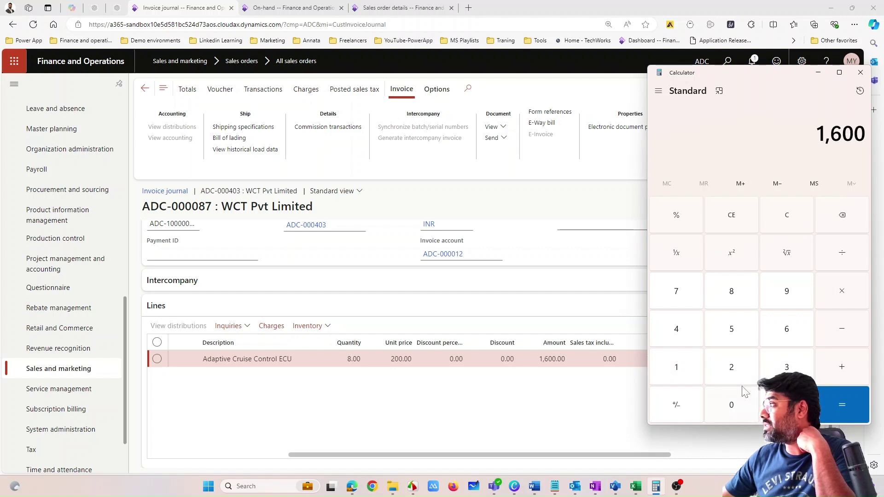
{"action": "left_click", "coordinate": [846, 330]}
{"action": "left_click", "coordinate": [734, 296]}
{"action": "left_click", "coordinate": [734, 405]}
{"action": "left_click", "coordinate": [735, 405]}
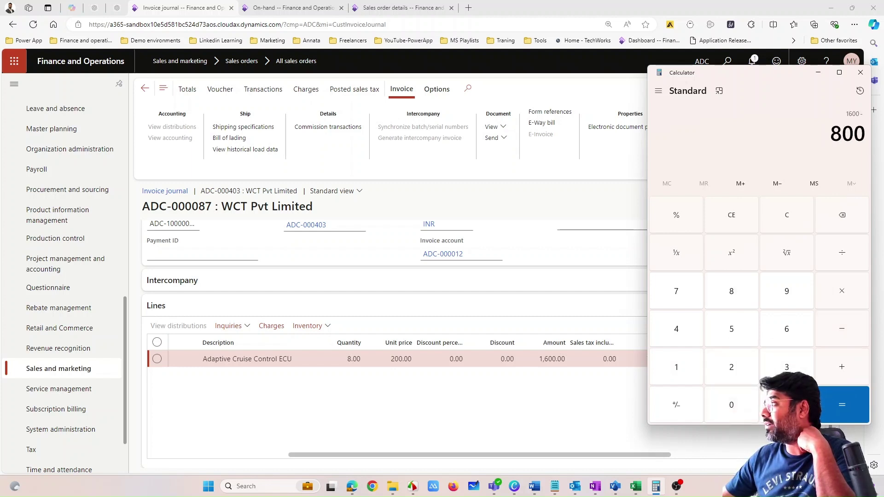
{"action": "left_click", "coordinate": [833, 400]}
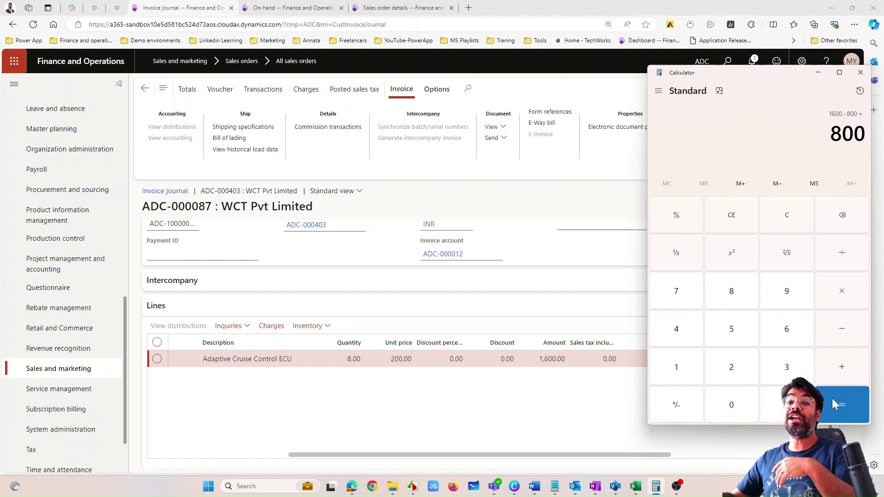
Subtract 720 from the Calculator result to find the margin difference, and return to the invoice lines.
{"action": "left_click", "coordinate": [842, 329]}
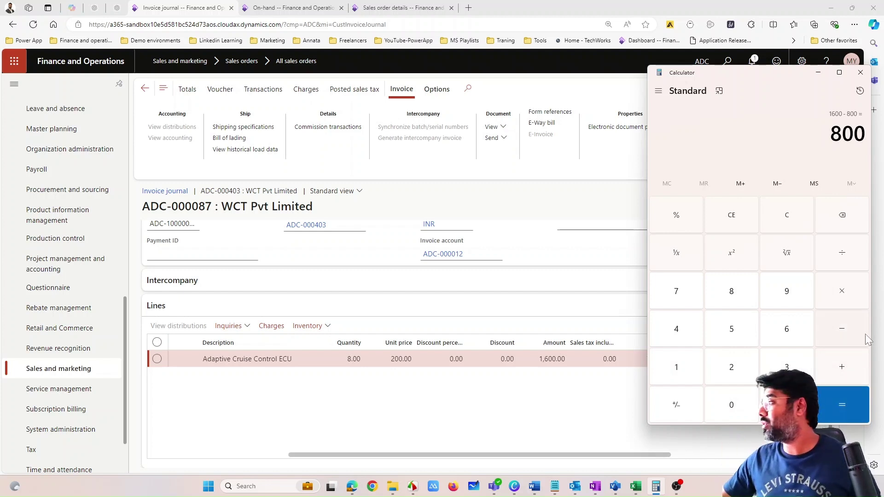
{"action": "left_click", "coordinate": [686, 295]}
{"action": "left_click", "coordinate": [745, 366]}
{"action": "left_click", "coordinate": [732, 405]}
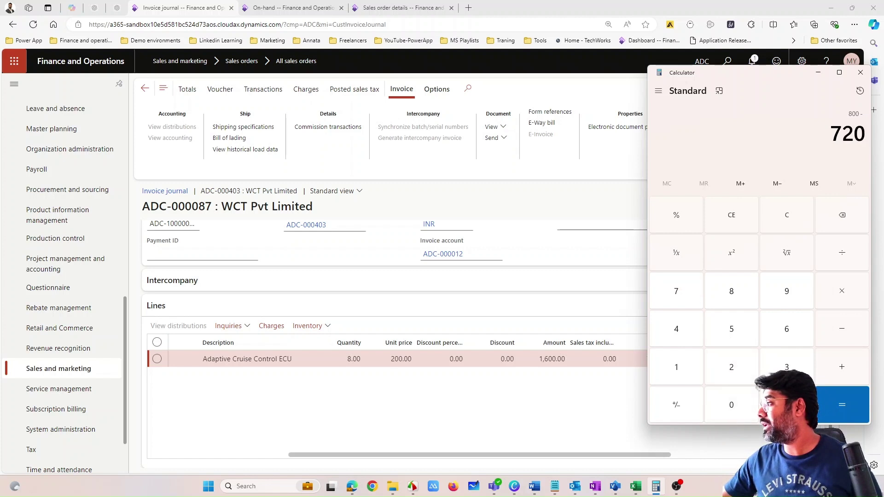
{"action": "left_click", "coordinate": [824, 408]}
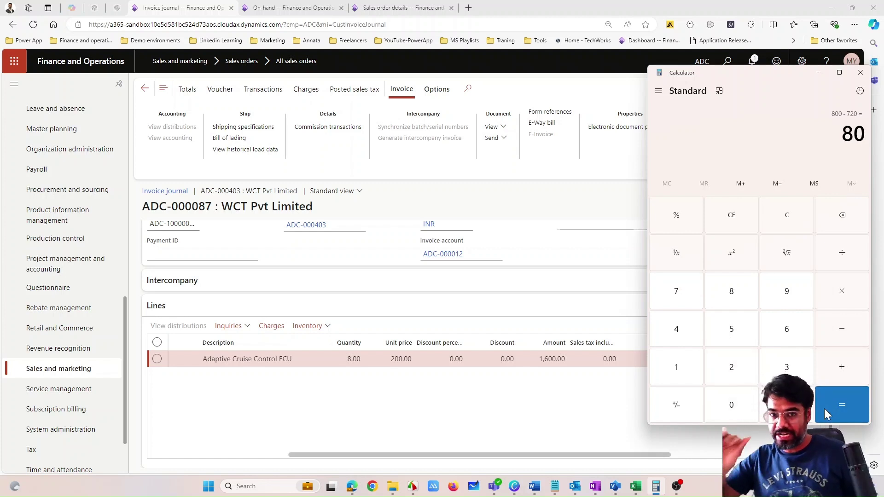
{"action": "left_click", "coordinate": [552, 410]}
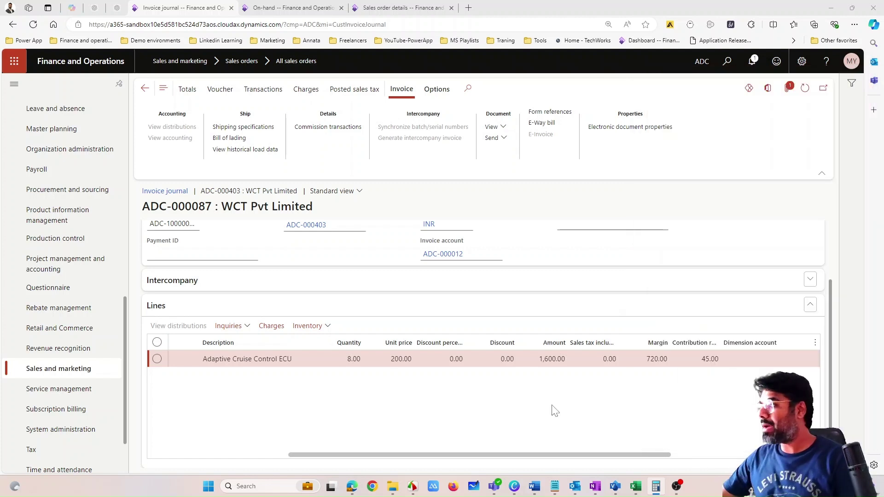
{"action": "mouse_move", "coordinate": [625, 482]}
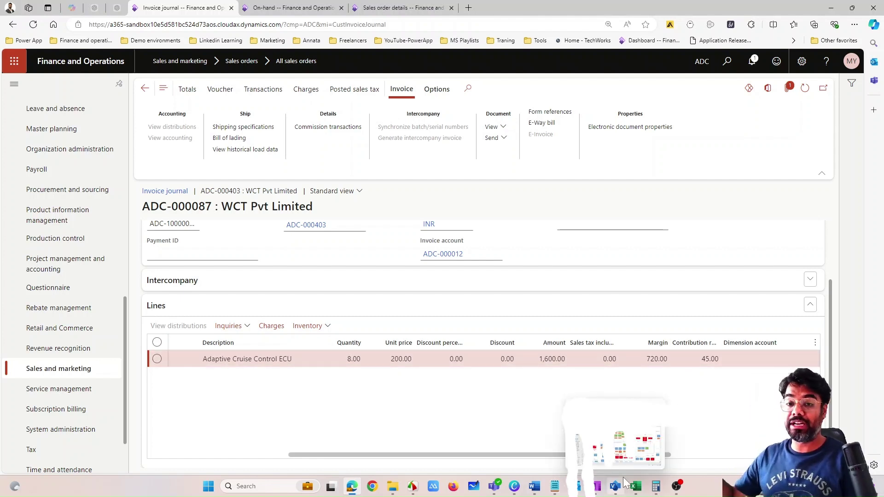